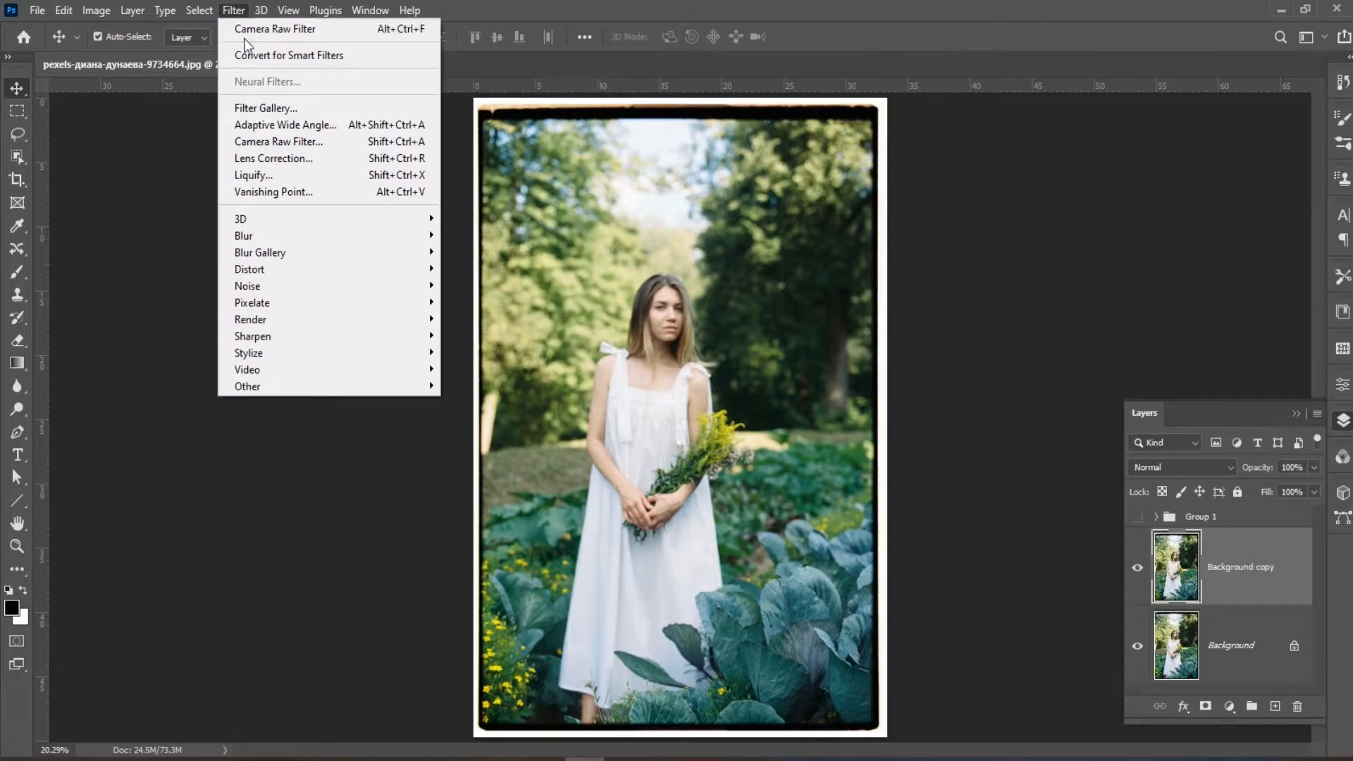
Convert the Background copy layer for smart filters and open it in the Camera Raw Filter
{"action": "left_click", "coordinate": [315, 56]}
{"action": "left_click", "coordinate": [675, 296]}
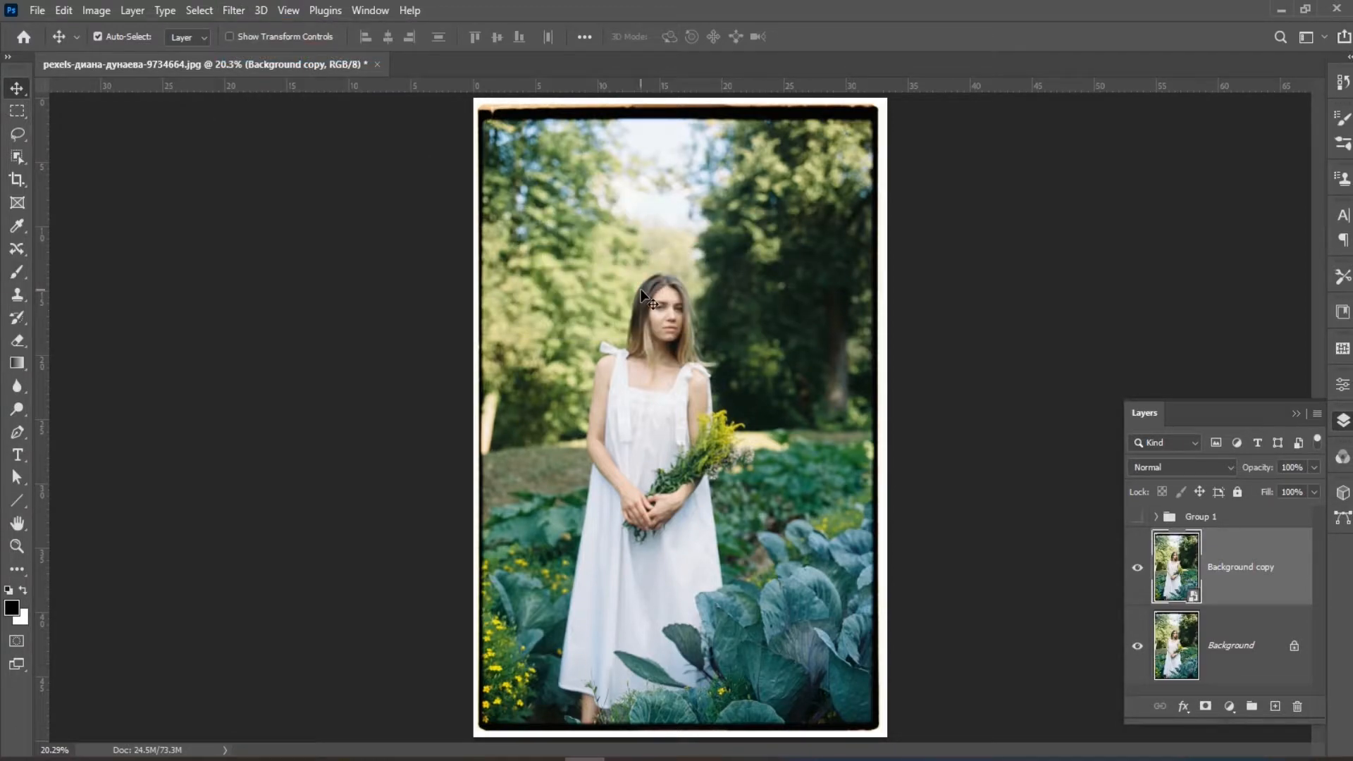
{"action": "left_click", "coordinate": [232, 11]}
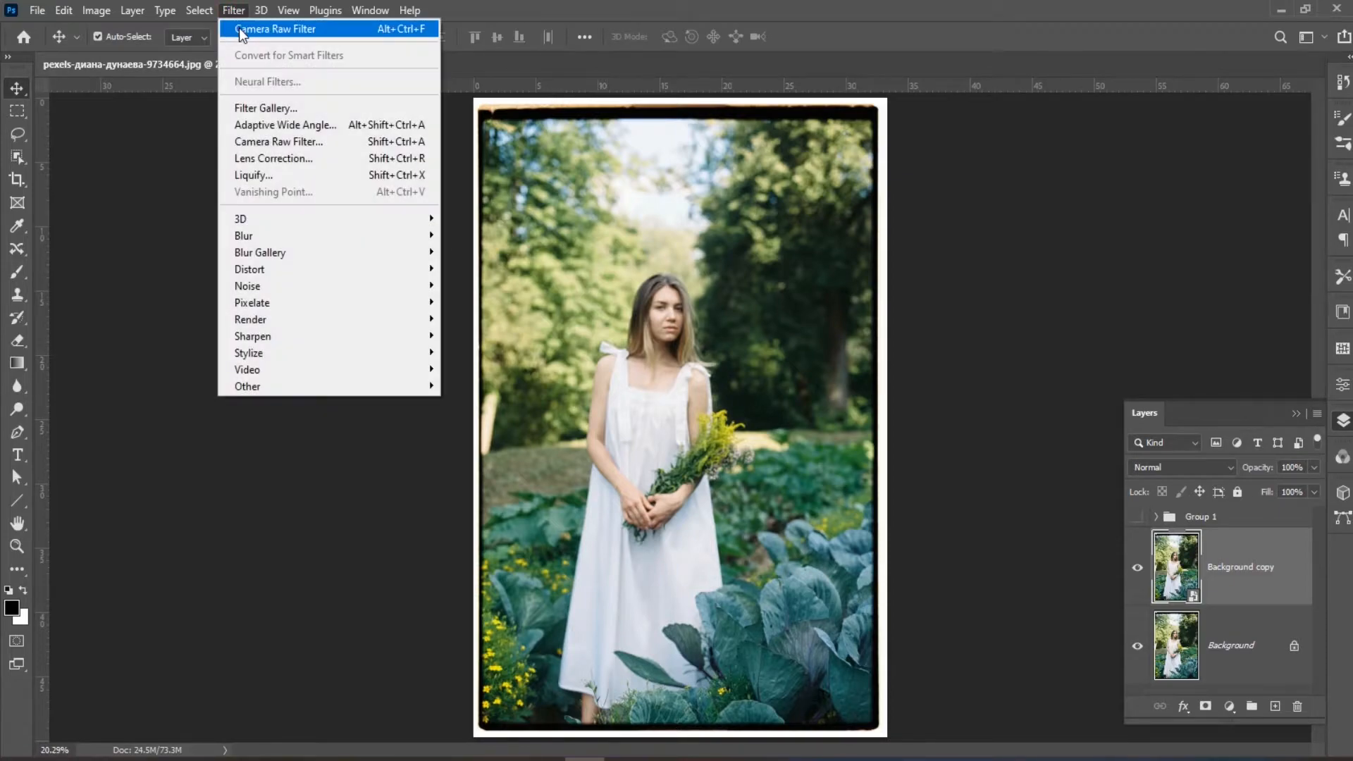
{"action": "left_click", "coordinate": [301, 27]}
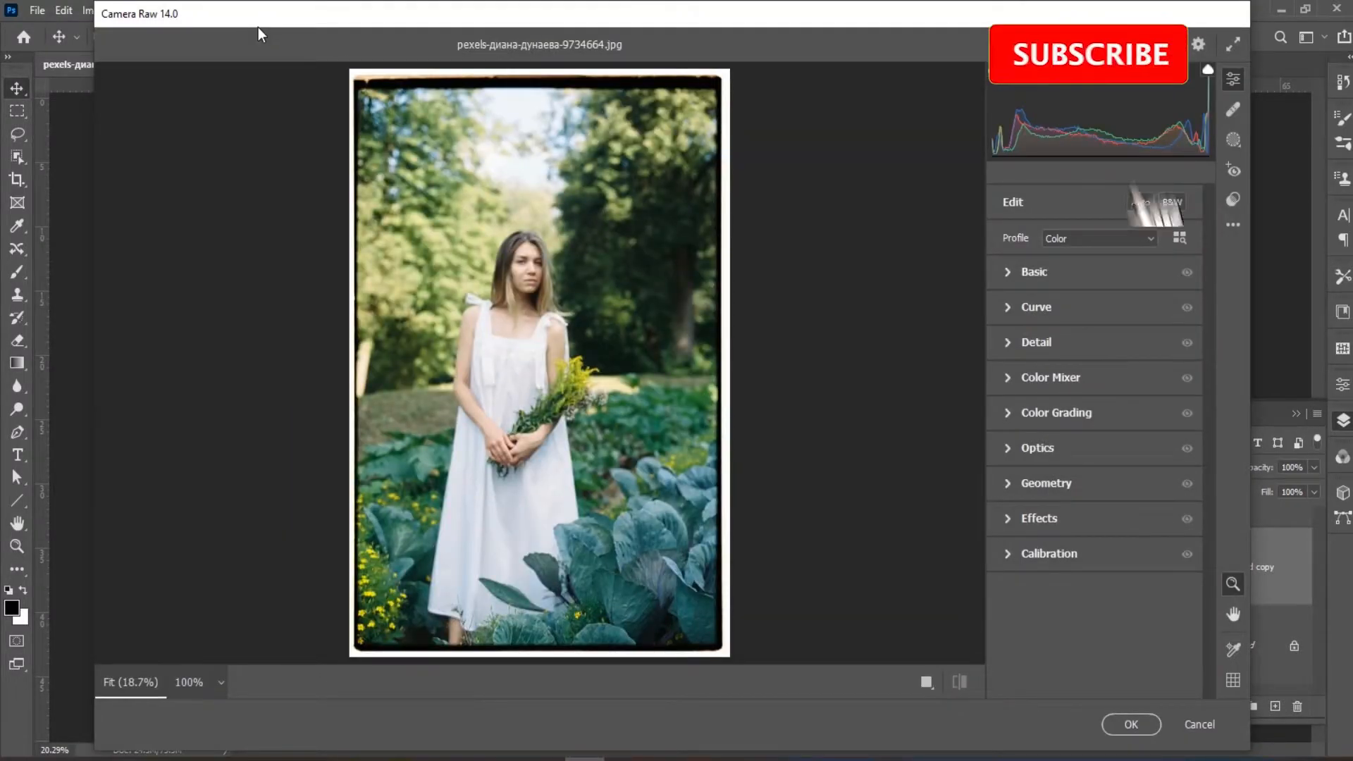
Apply the user preset garden1 to the photo
{"action": "left_click", "coordinate": [1237, 202]}
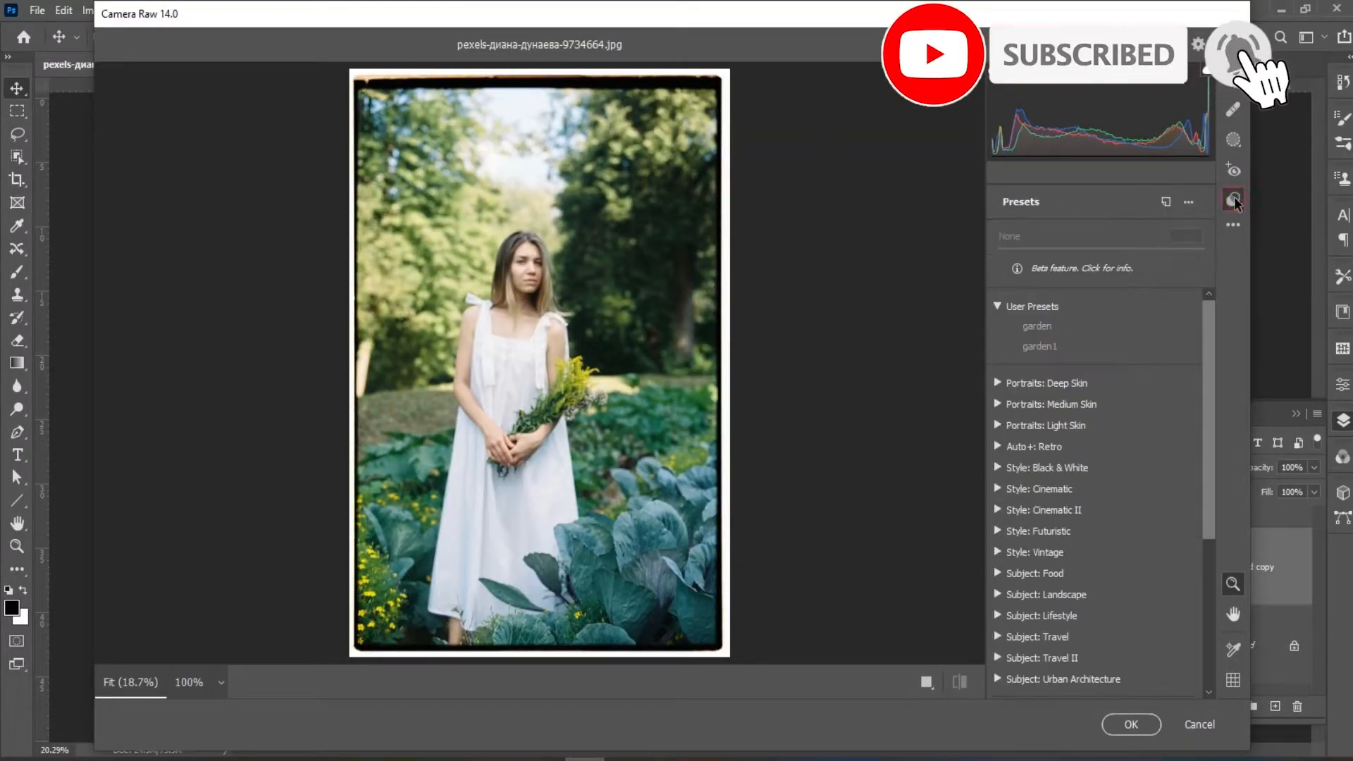
{"action": "left_click", "coordinate": [1048, 349]}
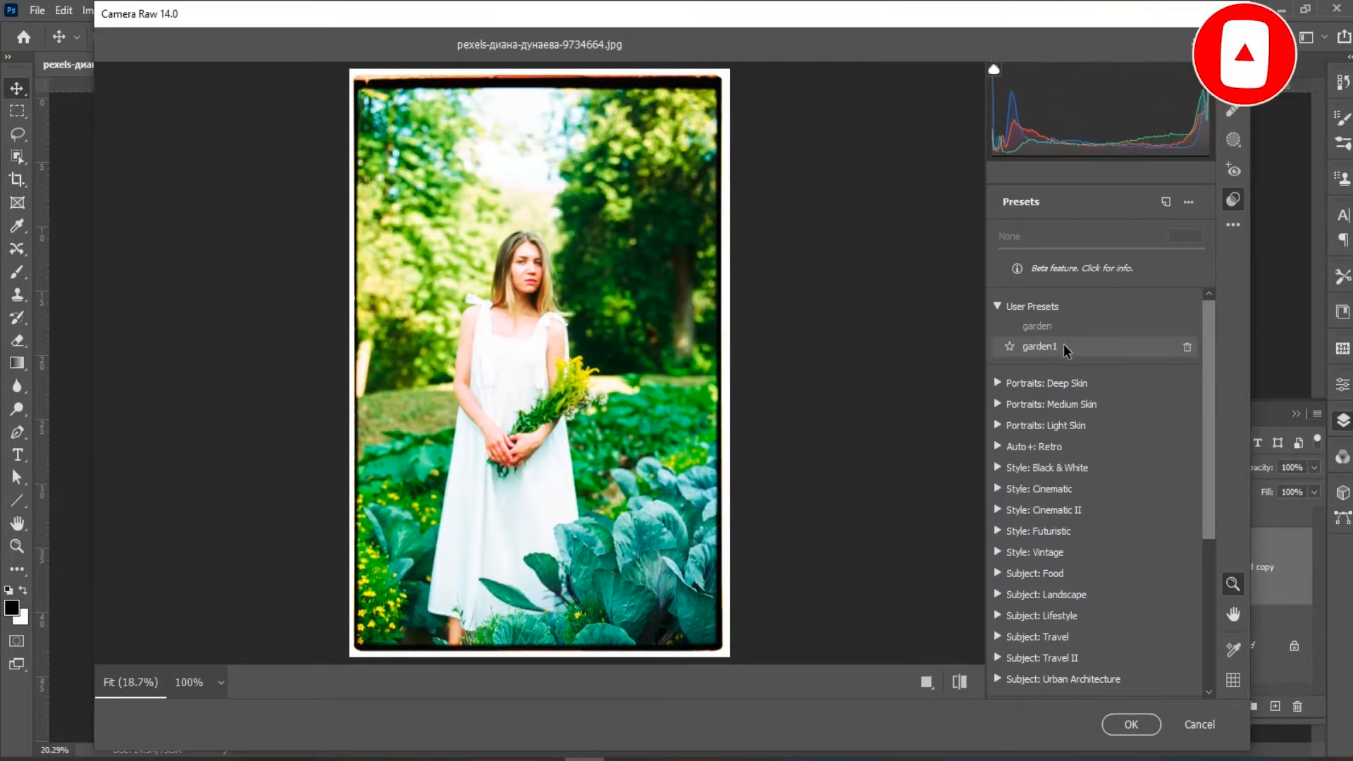
{"action": "left_click", "coordinate": [1046, 349]}
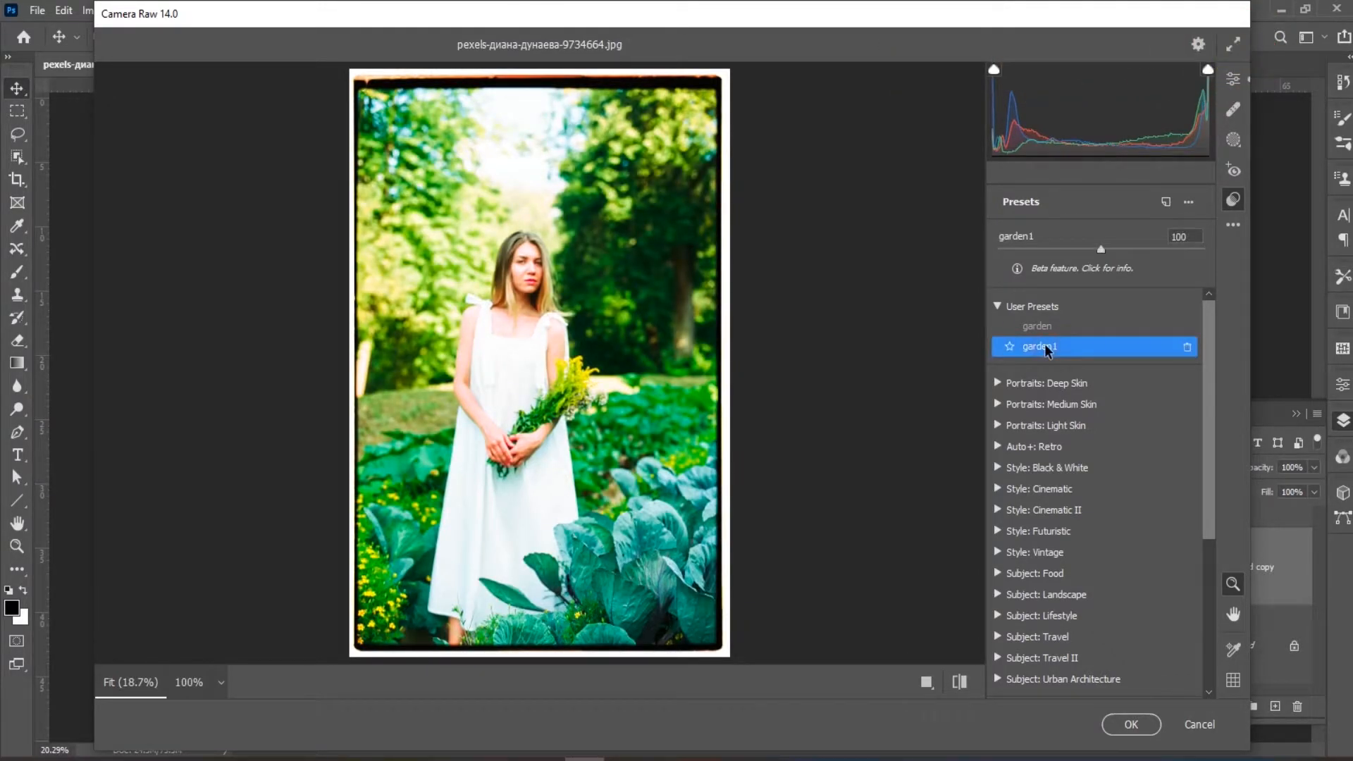
Set Highlights to +19 in the Basic adjustments
{"action": "left_click", "coordinate": [1233, 79]}
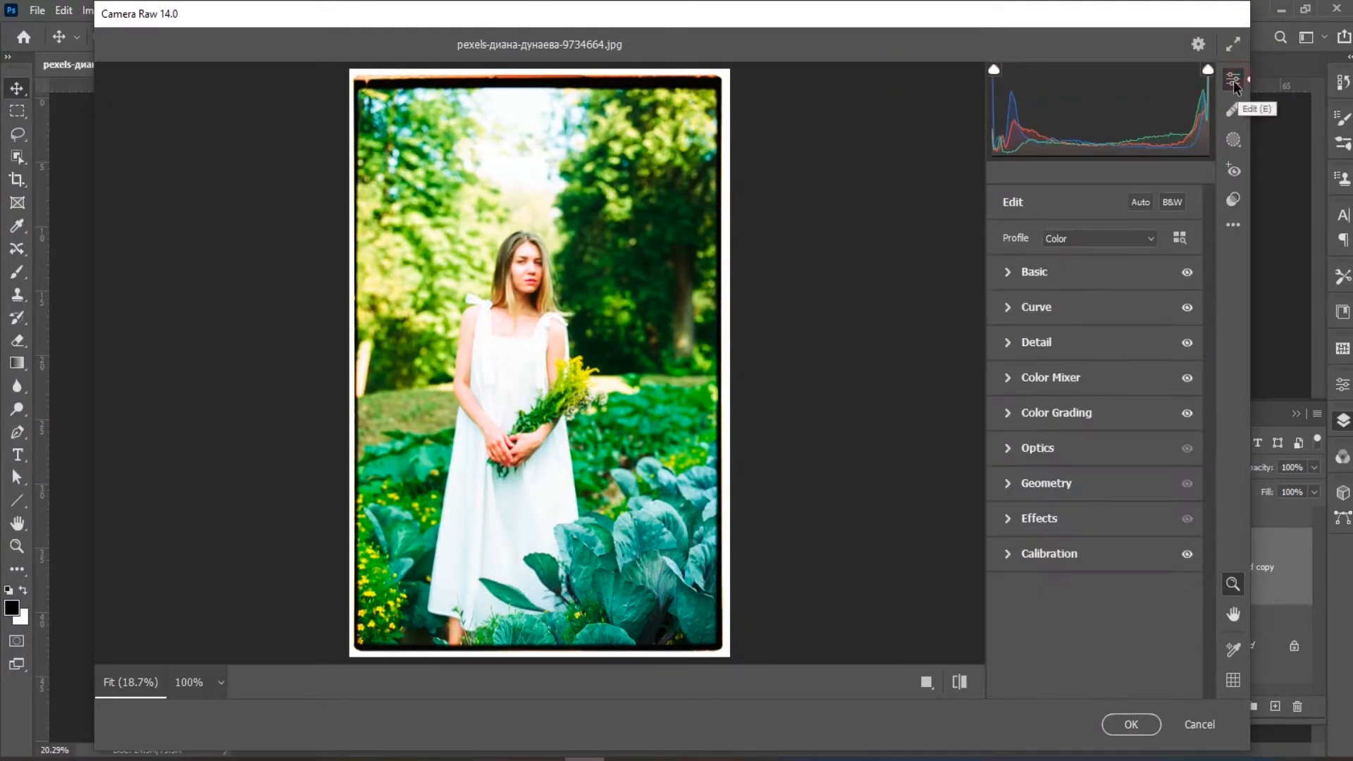
{"action": "left_click", "coordinate": [1007, 272]}
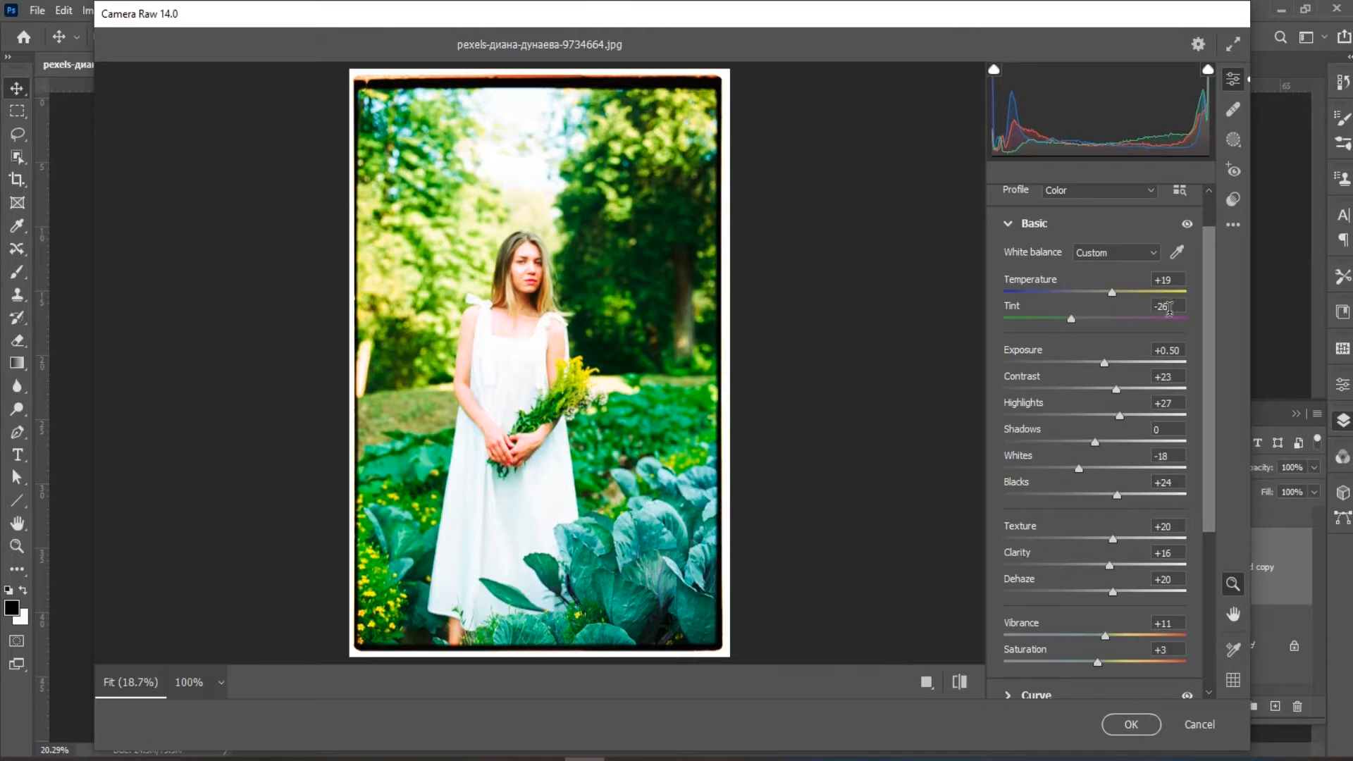
{"action": "left_click", "coordinate": [1174, 306]}
{"action": "left_click", "coordinate": [1181, 353]}
{"action": "left_click", "coordinate": [1172, 377]}
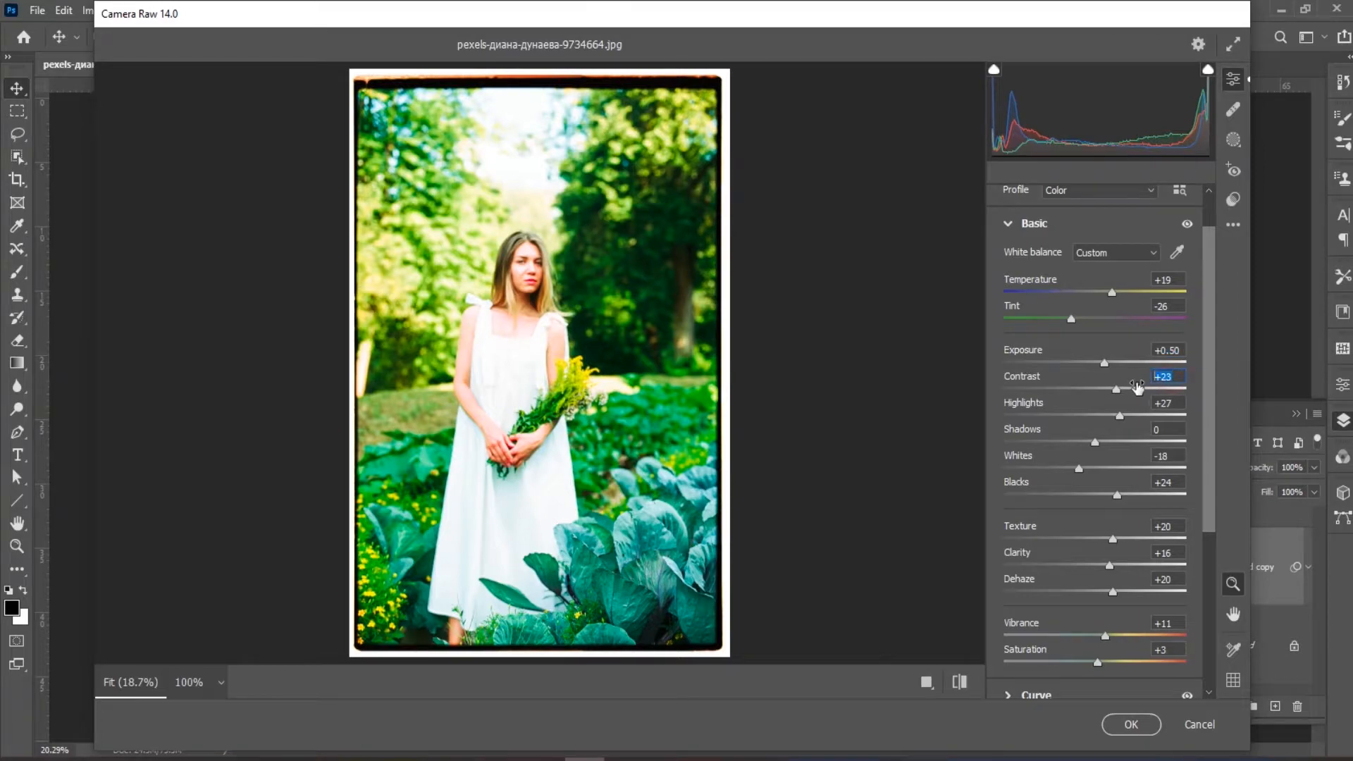
{"action": "left_click", "coordinate": [1174, 403]}
{"action": "left_click_drag", "start_coordinate": [1120, 421], "coordinate": [1110, 422]}
Examine the Whites, Blacks, Texture, Clarity, Dehaze, Vibrance and Saturation values in the Basic adjustments
{"action": "scroll", "coordinate": [1124, 441], "scroll_direction": "down", "scroll_amount": 1}
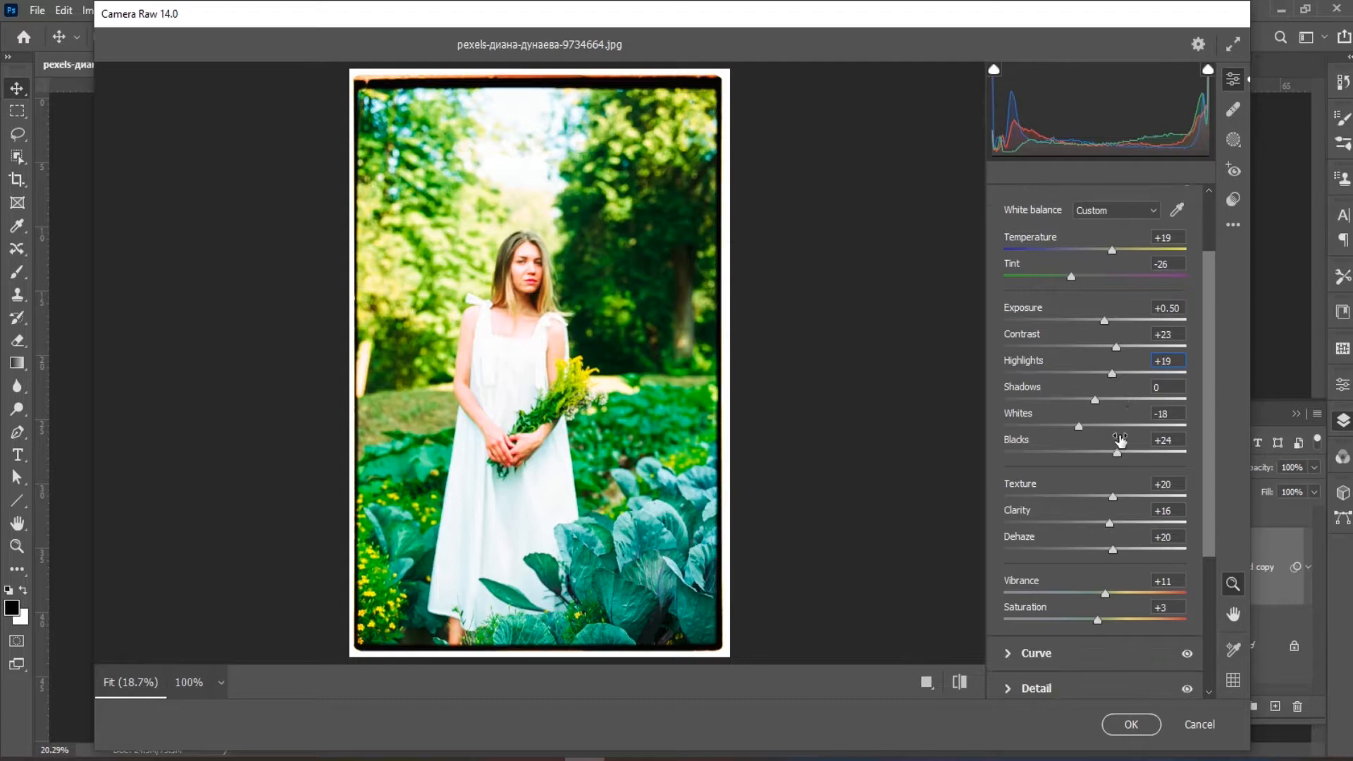
{"action": "scroll", "coordinate": [1129, 440], "scroll_direction": "down", "scroll_amount": 2}
{"action": "scroll", "coordinate": [1129, 440], "scroll_direction": "down", "scroll_amount": 1}
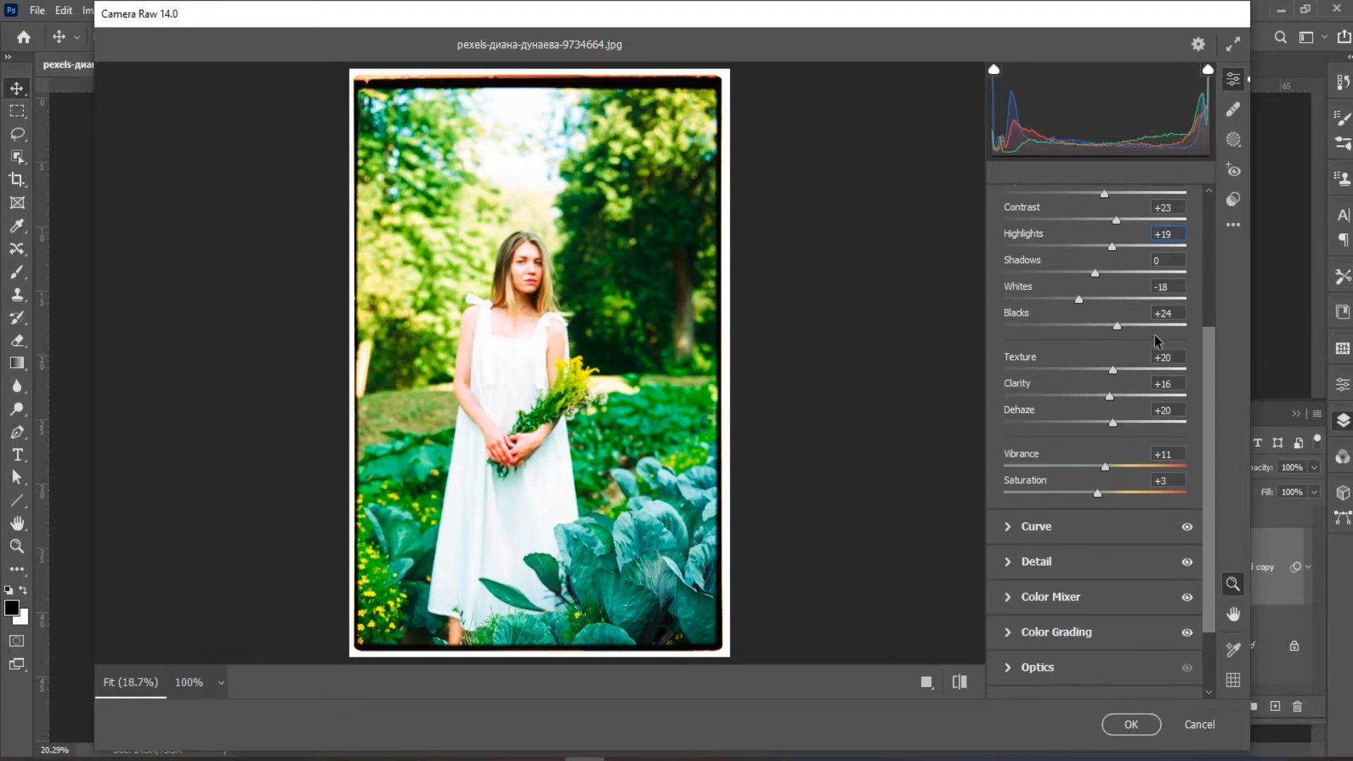
{"action": "left_click", "coordinate": [1158, 286]}
{"action": "left_click", "coordinate": [1172, 312]}
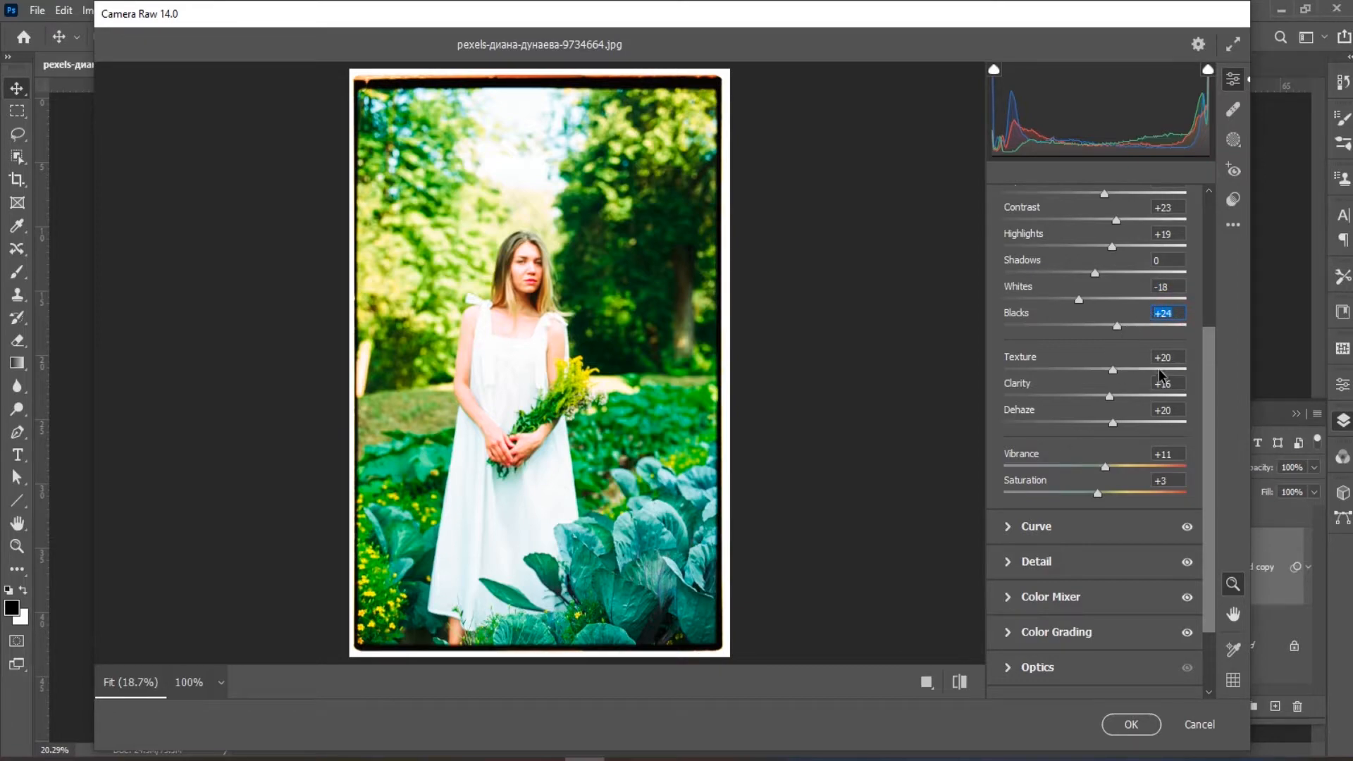
{"action": "scroll", "coordinate": [1180, 371], "scroll_direction": "down", "scroll_amount": 1}
{"action": "left_click", "coordinate": [1163, 315]}
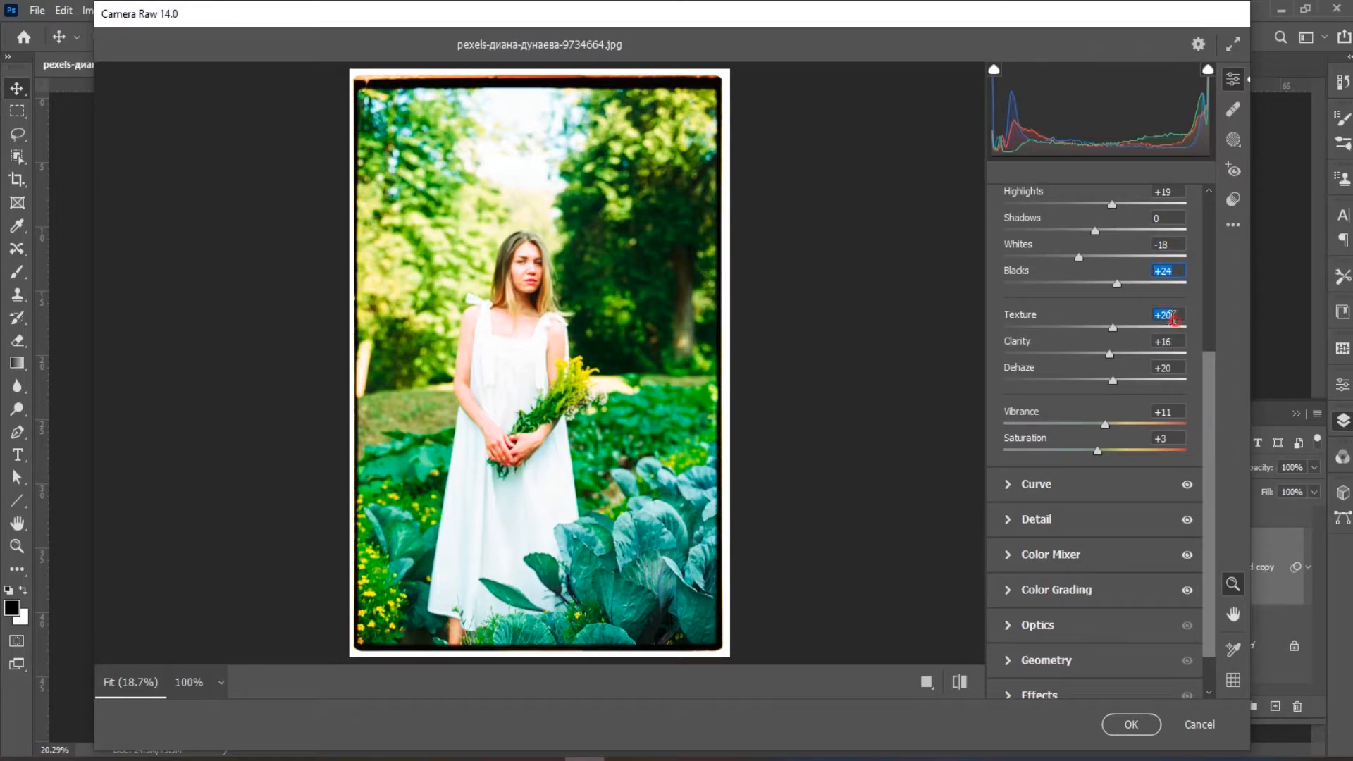
{"action": "left_click", "coordinate": [1163, 342]}
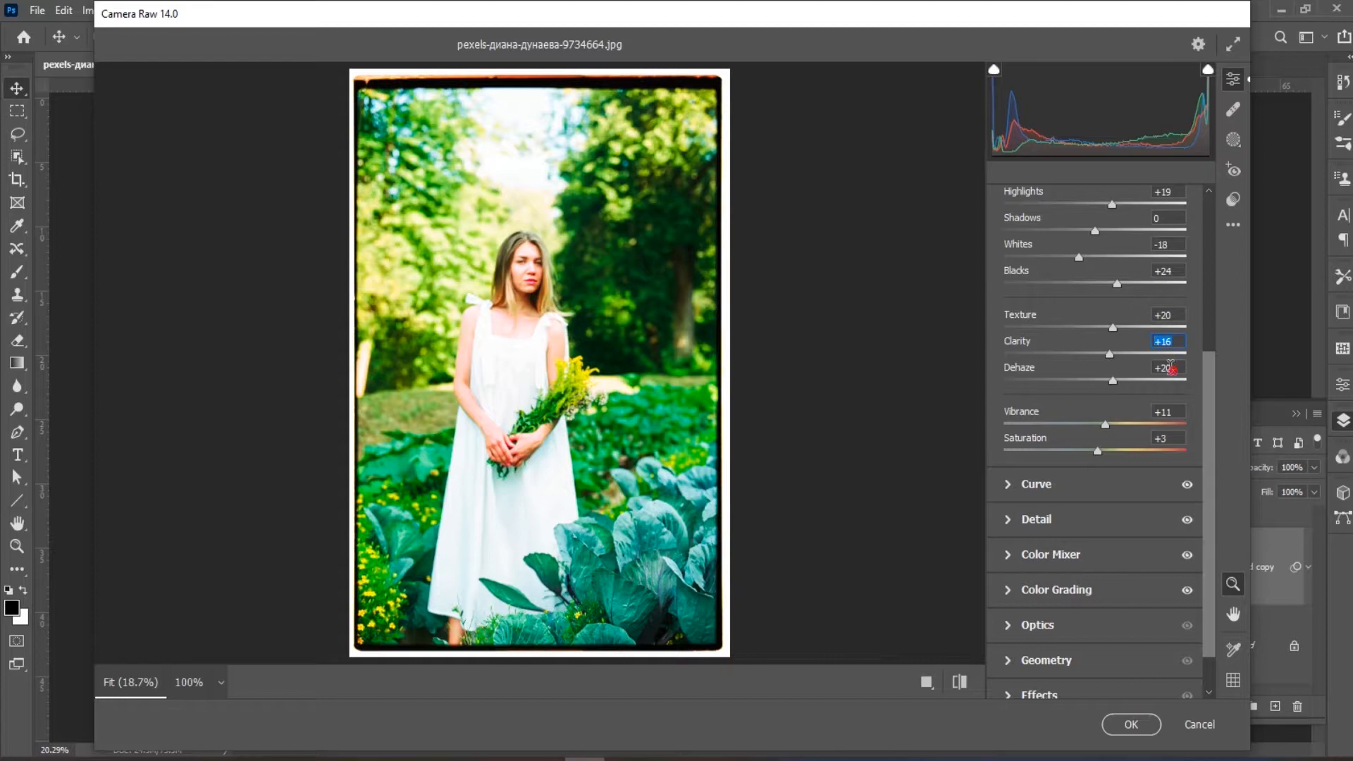
{"action": "left_click", "coordinate": [1170, 368]}
{"action": "left_click", "coordinate": [1170, 411]}
{"action": "left_click", "coordinate": [1174, 438]}
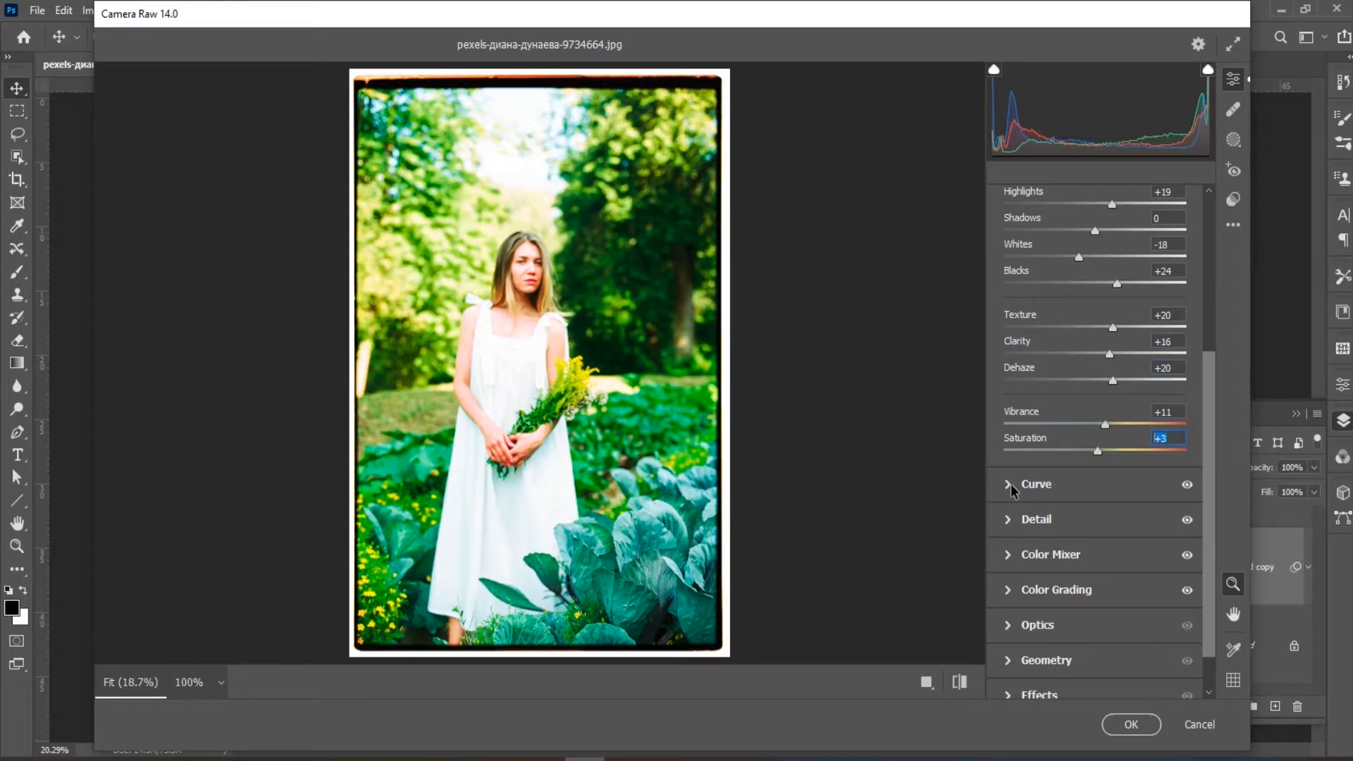
Examine the red, green and blue channel point curves in the Curve adjustments
{"action": "left_click", "coordinate": [1033, 491]}
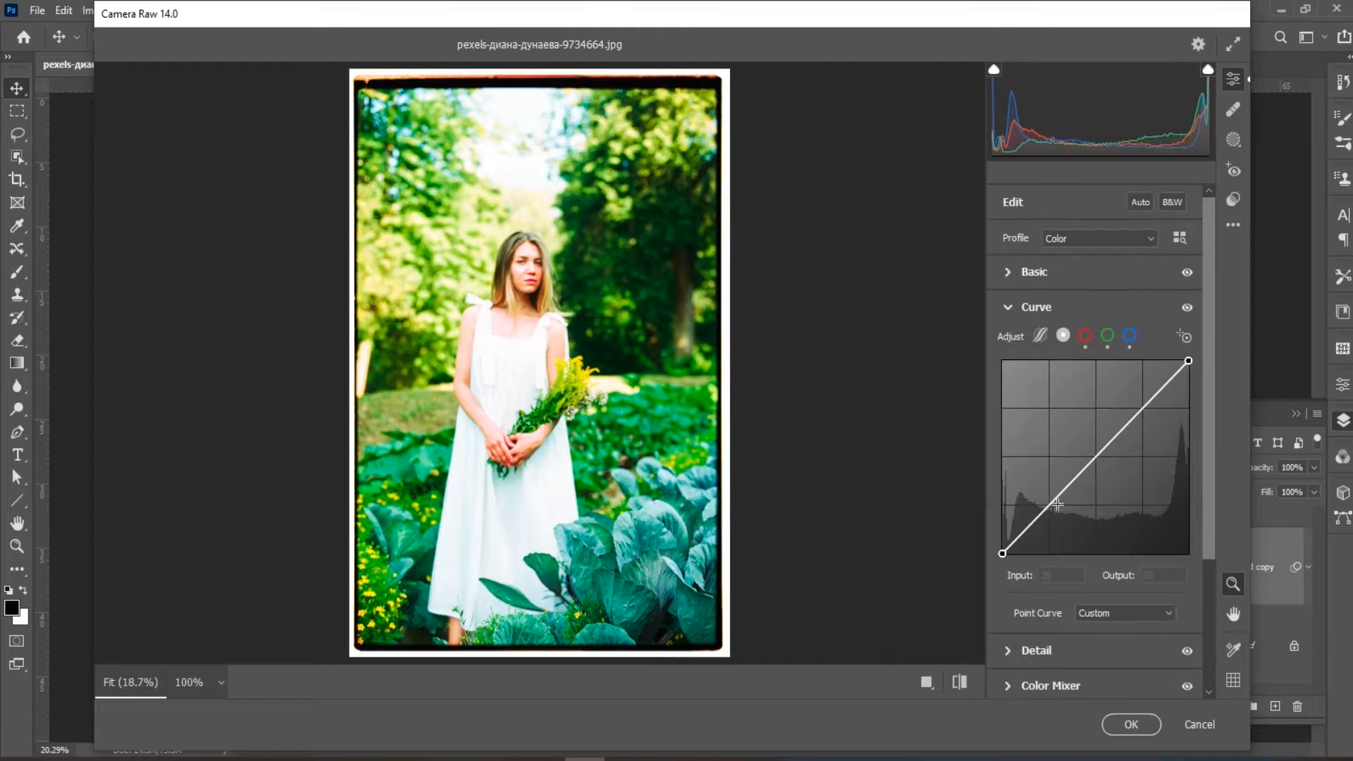
{"action": "left_click", "coordinate": [1085, 335]}
{"action": "left_click_drag", "start_coordinate": [1097, 453], "coordinate": [1101, 466]}
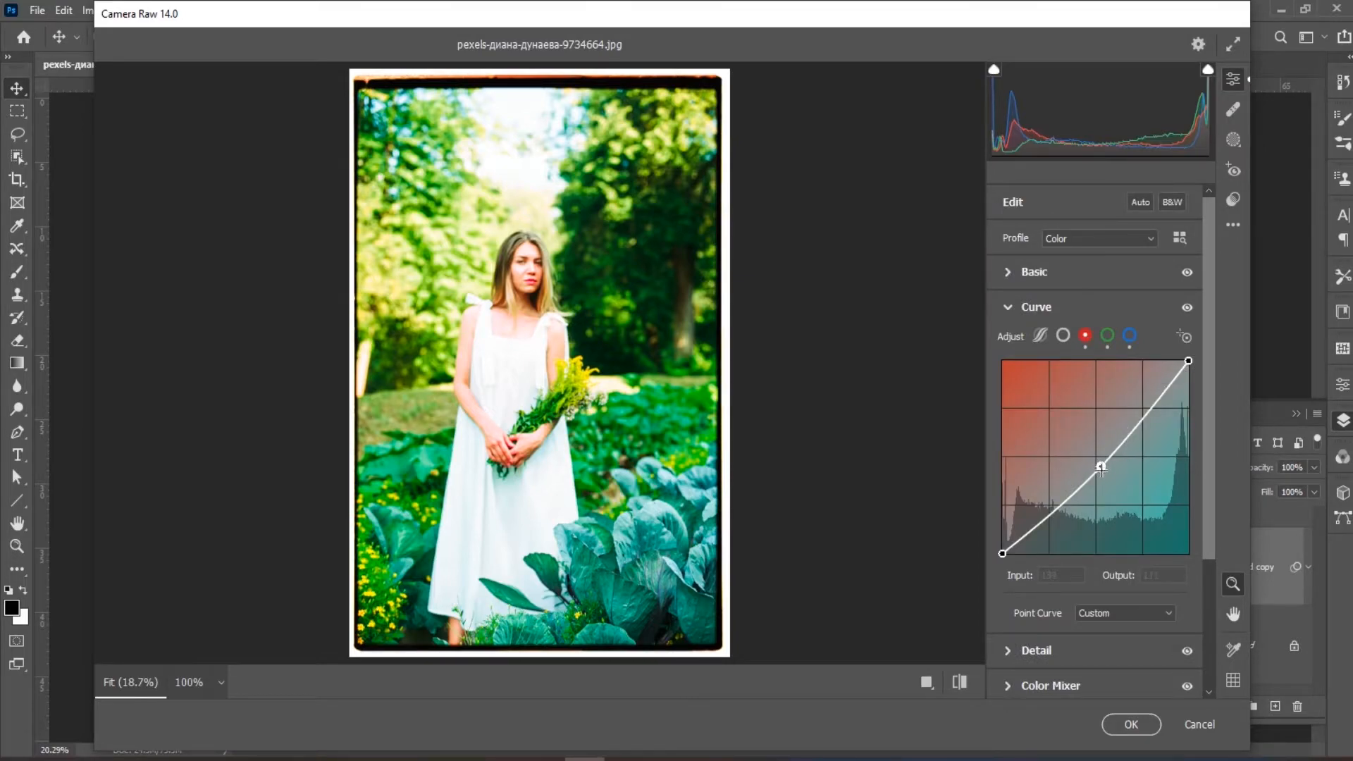
{"action": "left_click", "coordinate": [1108, 336]}
{"action": "left_click_drag", "start_coordinate": [1098, 454], "coordinate": [1103, 459]}
{"action": "left_click", "coordinate": [1130, 335]}
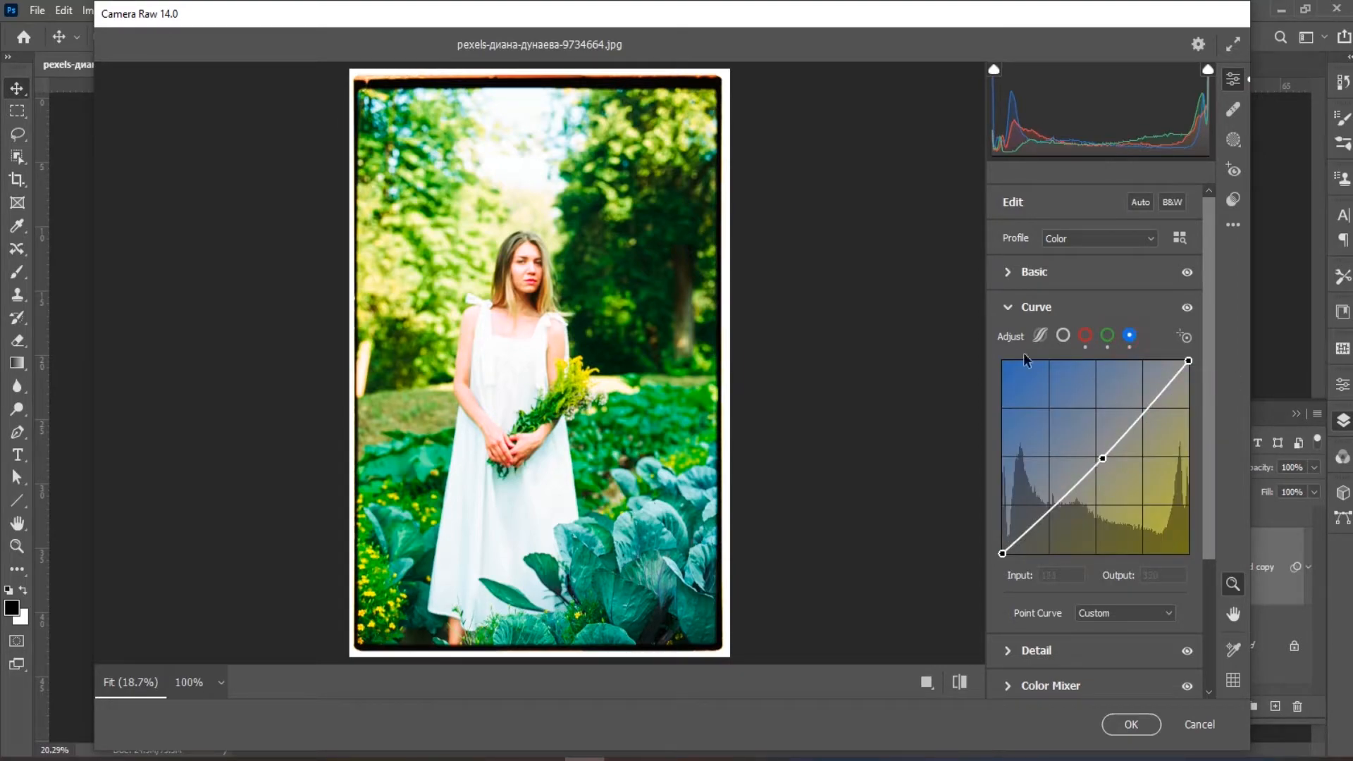
{"action": "left_click", "coordinate": [1003, 307]}
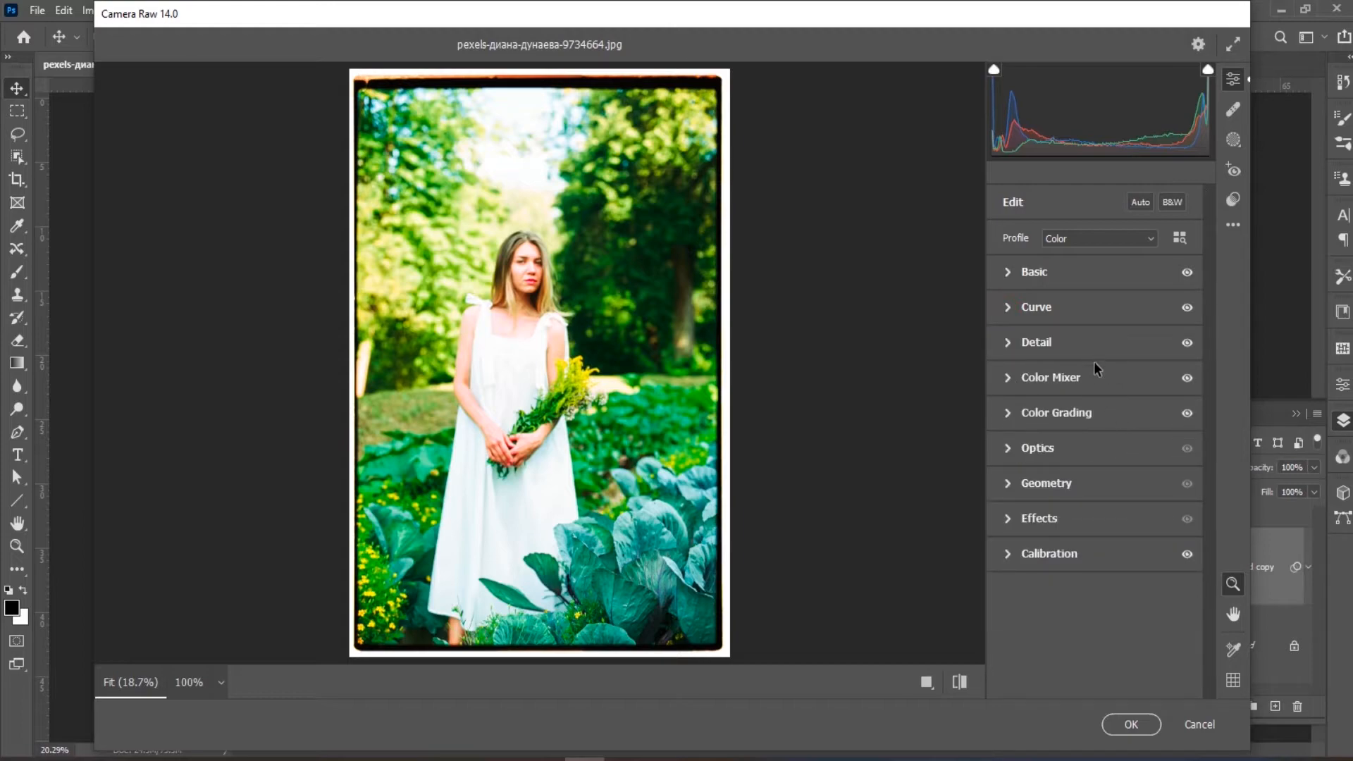
Examine the Sharpening, Noise Reduction and Color Noise Reduction values in the Detail adjustments
{"action": "left_click", "coordinate": [1008, 344]}
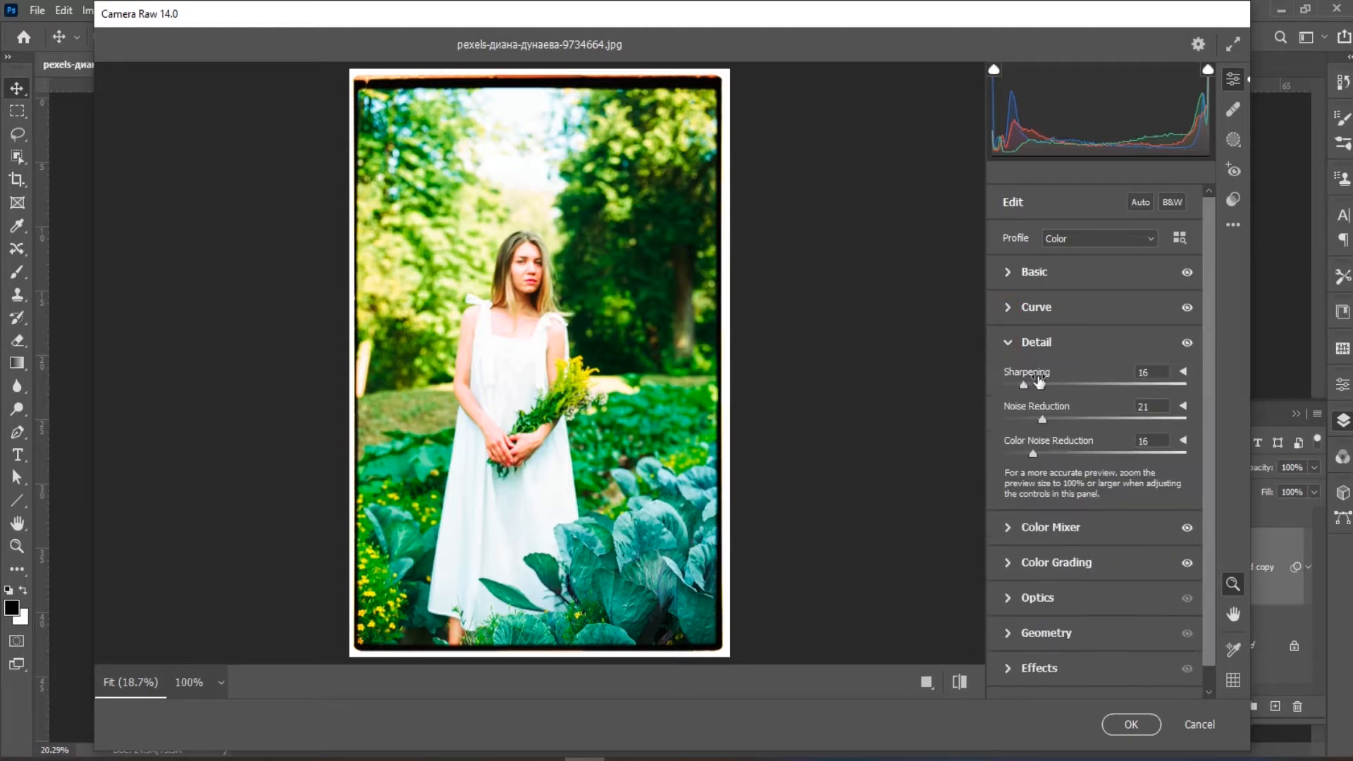
{"action": "left_click_drag", "start_coordinate": [1159, 370], "coordinate": [1132, 378]}
{"action": "key", "text": "Tab"}
{"action": "key", "text": "Tab"}
{"action": "left_click", "coordinate": [1009, 344]}
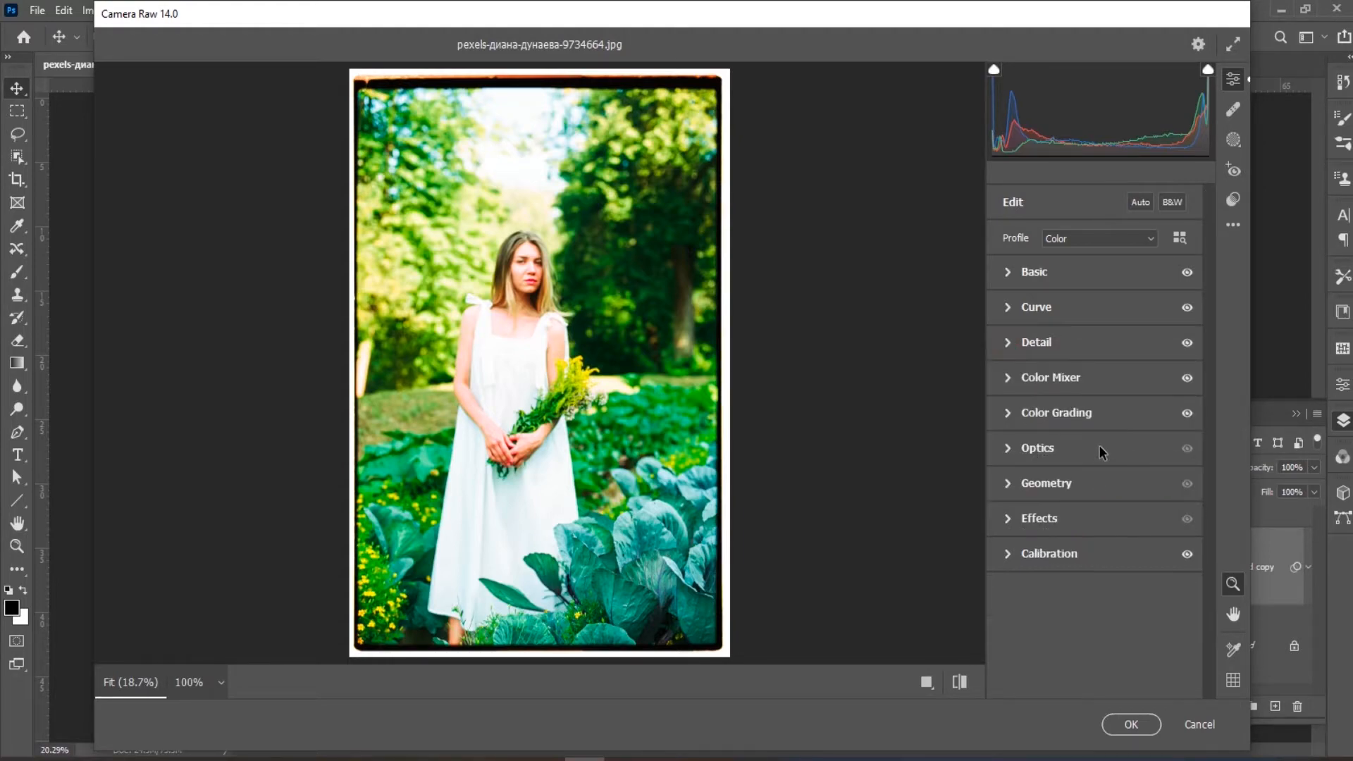
Examine the hue values for oranges, yellows, greens, purples and magentas in the Color Mixer
{"action": "left_click", "coordinate": [1007, 379]}
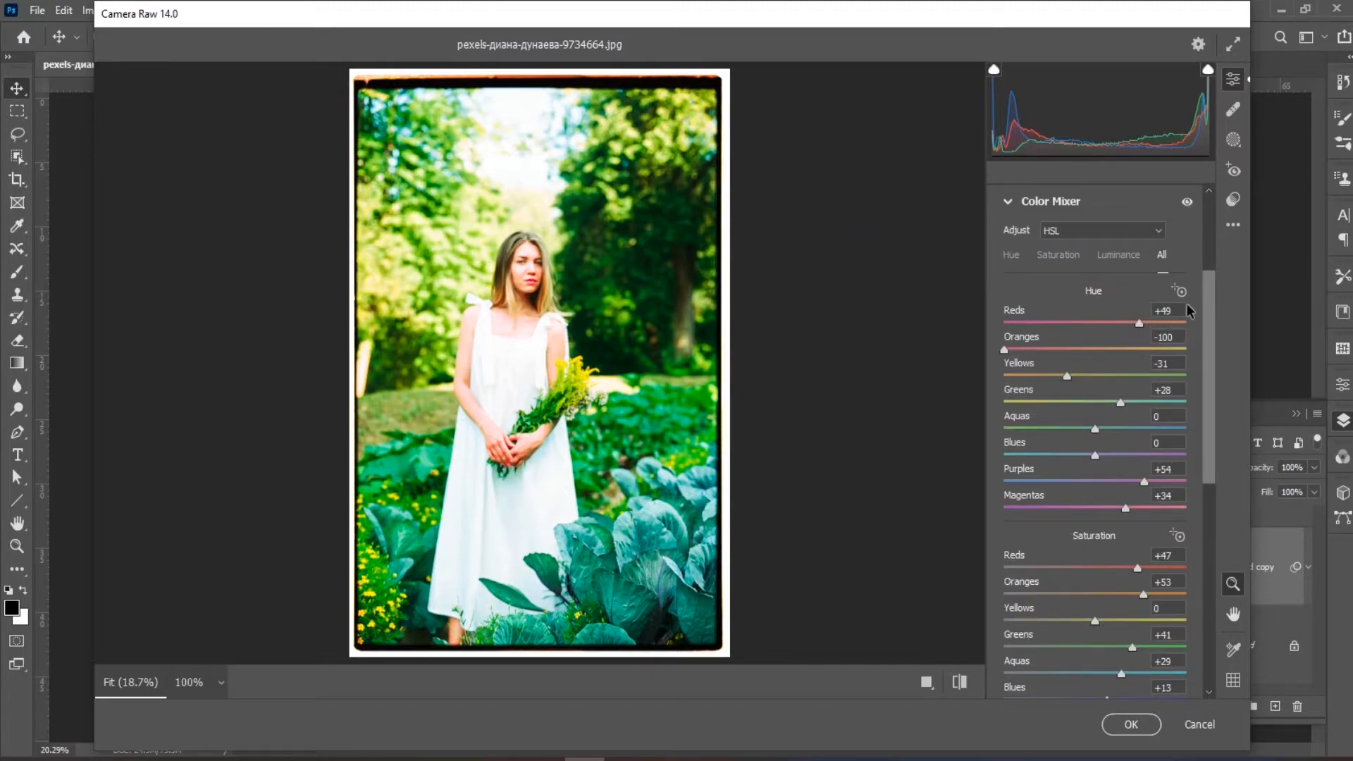
{"action": "left_click", "coordinate": [1176, 335]}
{"action": "left_click", "coordinate": [1167, 364]}
{"action": "left_click", "coordinate": [1176, 390]}
{"action": "left_click", "coordinate": [1174, 469]}
{"action": "left_click", "coordinate": [1174, 495]}
{"action": "scroll", "coordinate": [1170, 459], "scroll_direction": "down", "scroll_amount": 4}
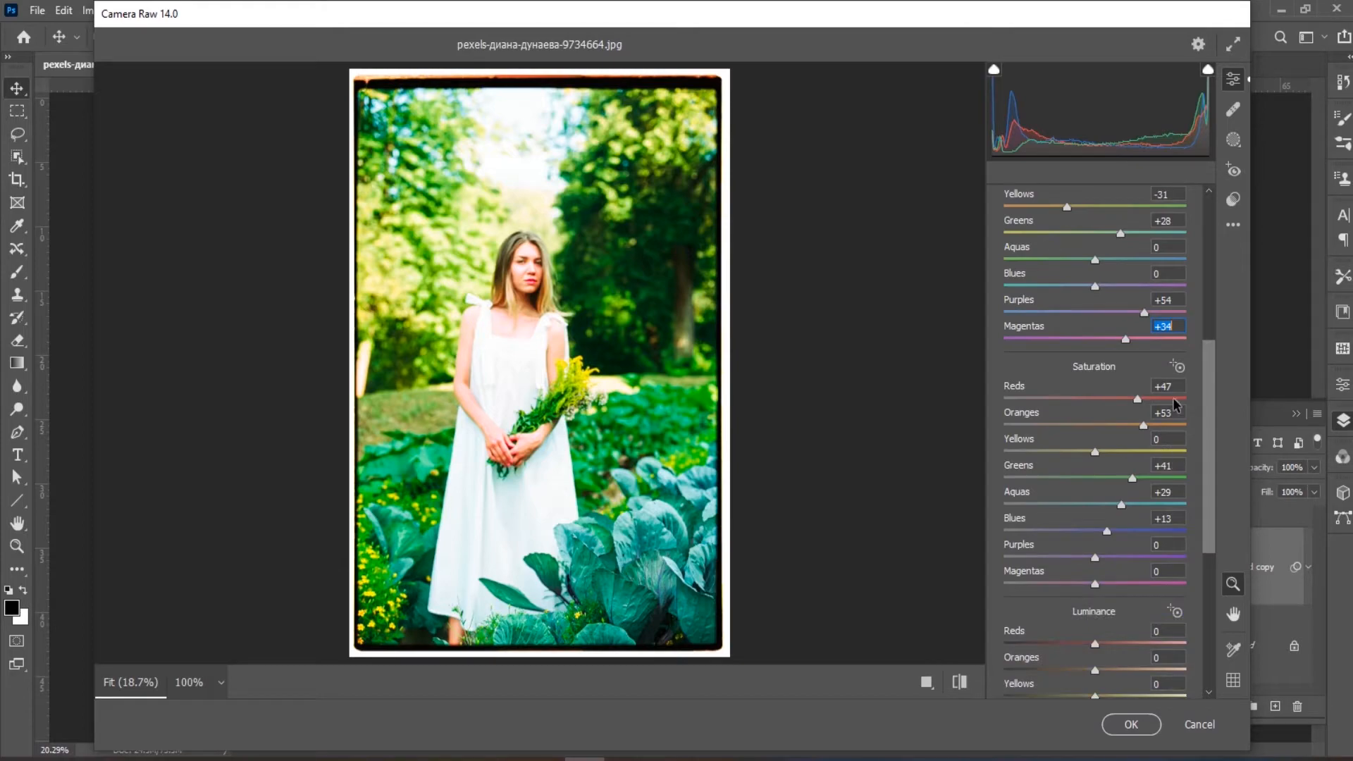
Examine the saturation values for reds, oranges, greens, aquas and blues in the Color Mixer
{"action": "left_click", "coordinate": [1172, 389]}
{"action": "left_click", "coordinate": [1176, 414]}
{"action": "left_click", "coordinate": [1175, 465]}
{"action": "left_click", "coordinate": [1175, 491]}
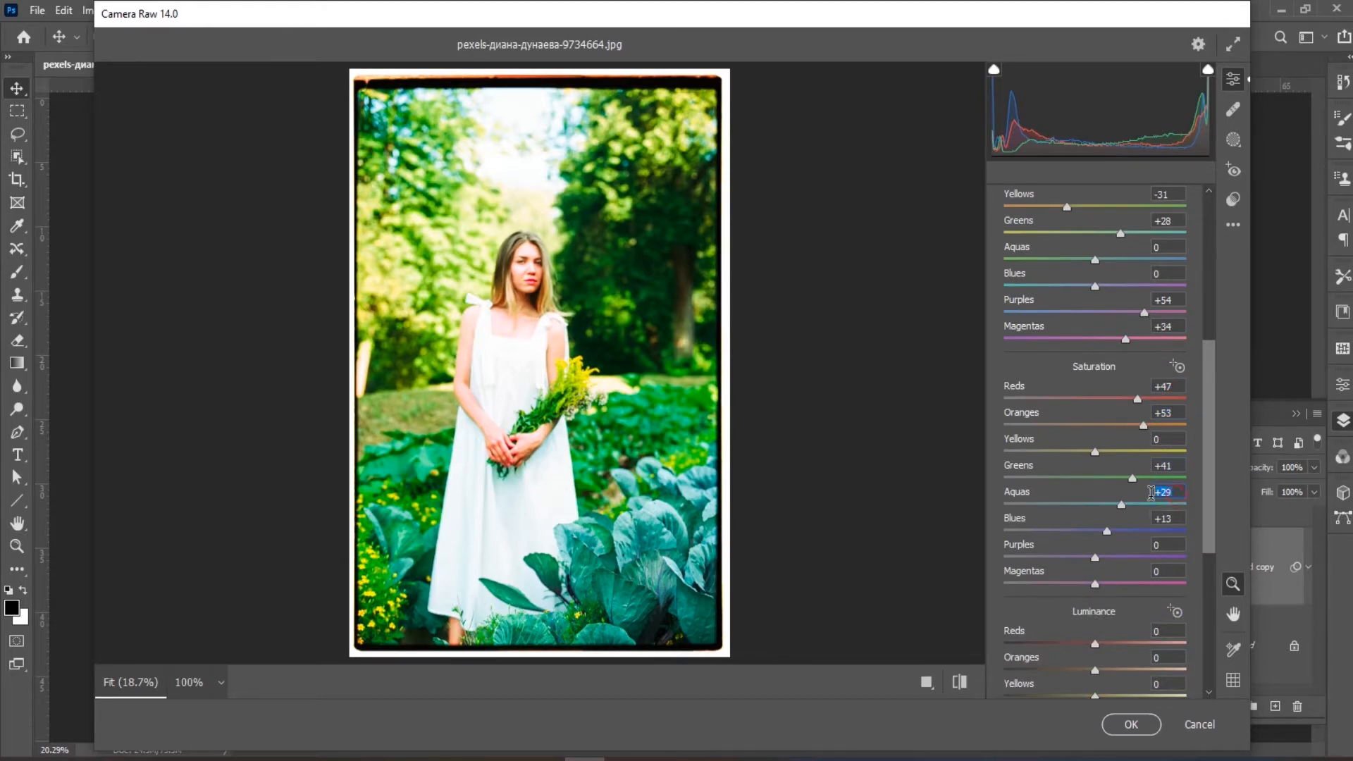
{"action": "left_click", "coordinate": [1175, 518]}
{"action": "scroll", "coordinate": [1111, 446], "scroll_direction": "down", "scroll_amount": 8}
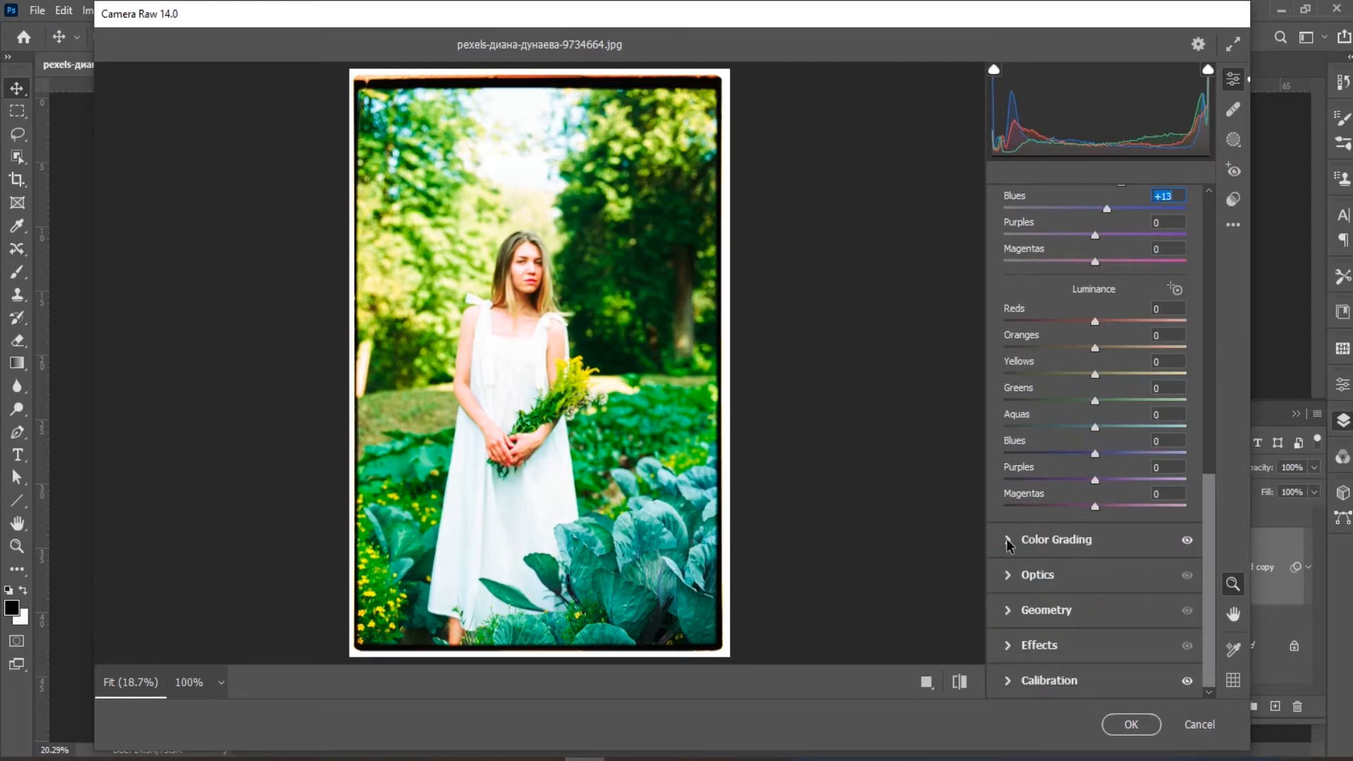
Examine the midtone, shadow and highlight wheels in Color Grading and open the Calibration settings
{"action": "left_click", "coordinate": [1096, 539]}
{"action": "scroll", "coordinate": [1102, 426], "scroll_direction": "down", "scroll_amount": 1}
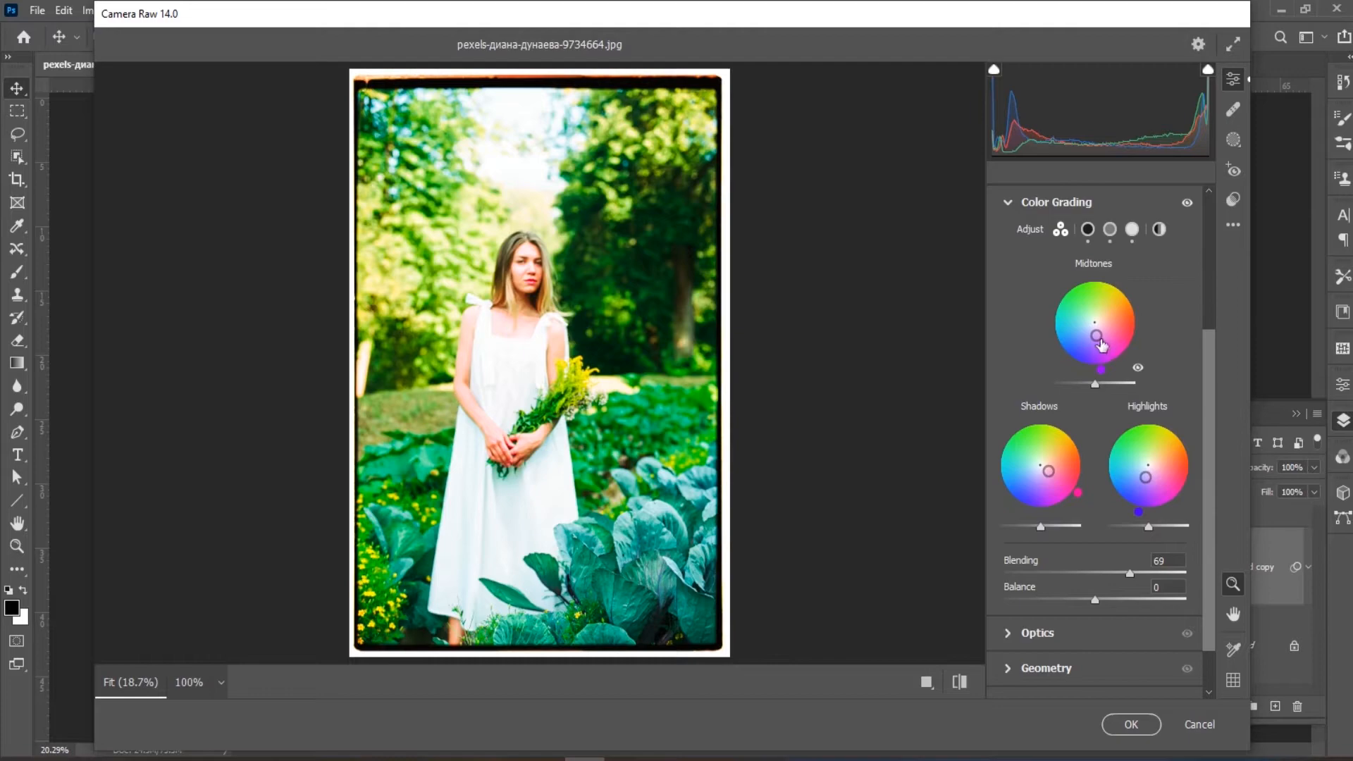
{"action": "scroll", "coordinate": [1097, 292], "scroll_direction": "up", "scroll_amount": 1}
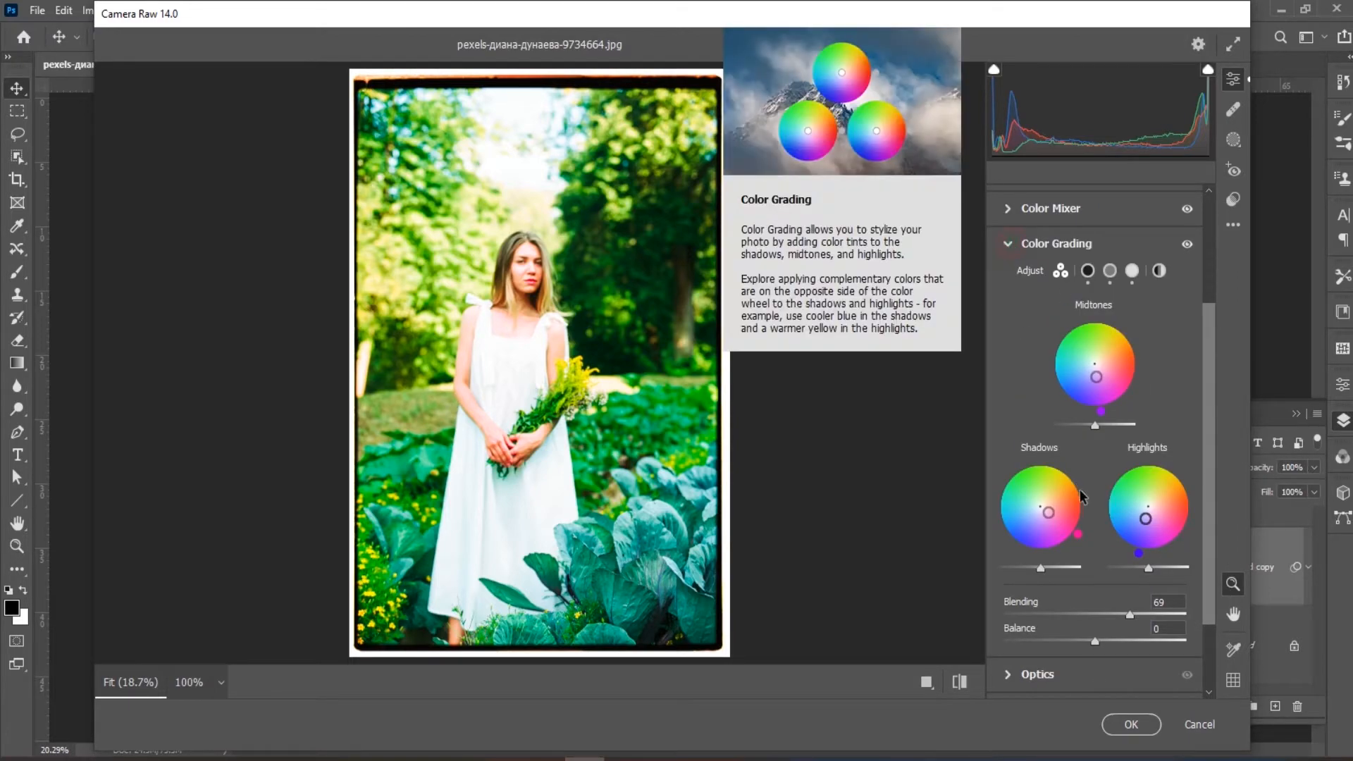
{"action": "left_click", "coordinate": [1008, 245]}
{"action": "left_click", "coordinate": [1008, 554]}
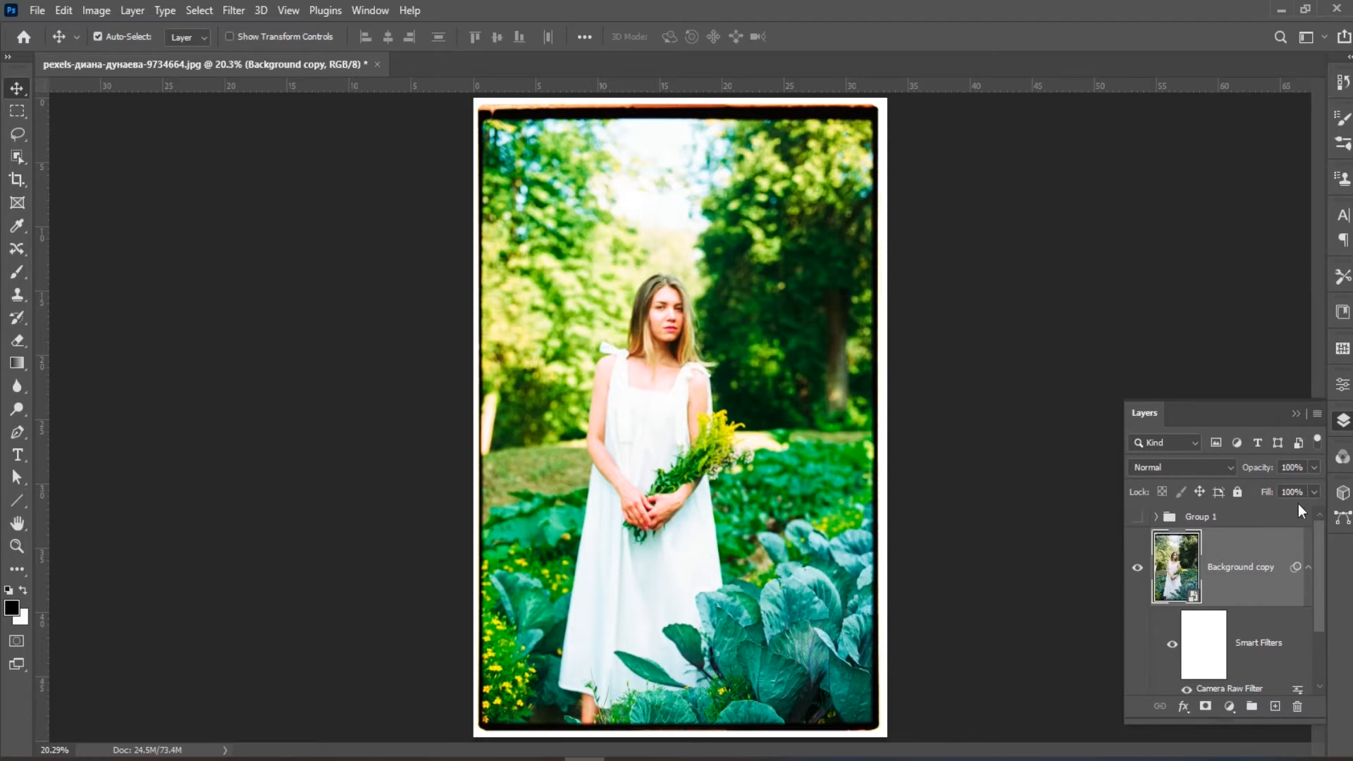
Lower the opacity of the Background copy layer to 86%
{"action": "left_click", "coordinate": [1313, 468]}
{"action": "left_click_drag", "start_coordinate": [1313, 489], "coordinate": [1302, 491]}
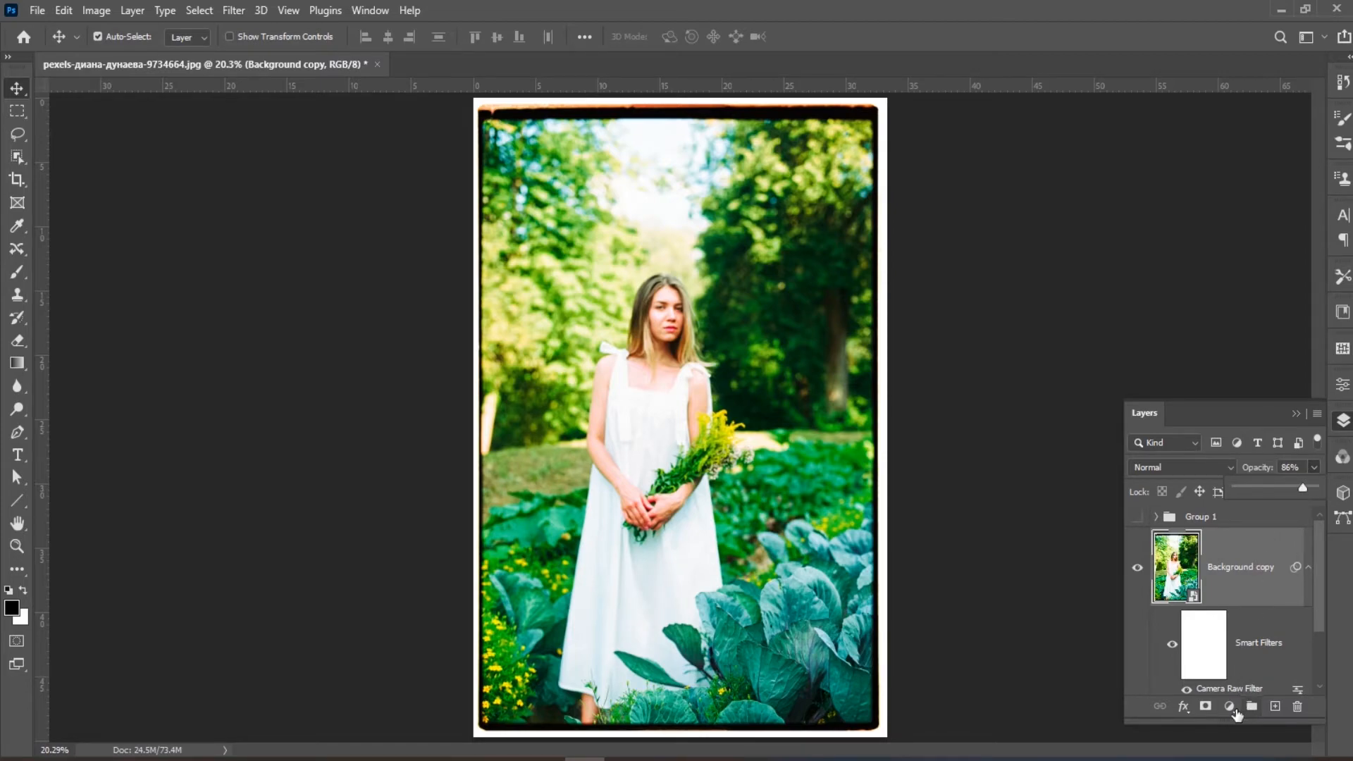
Add a Vibrance adjustment layer above the photo with Vibrance +9 and Saturation +17
{"action": "left_click", "coordinate": [1232, 709]}
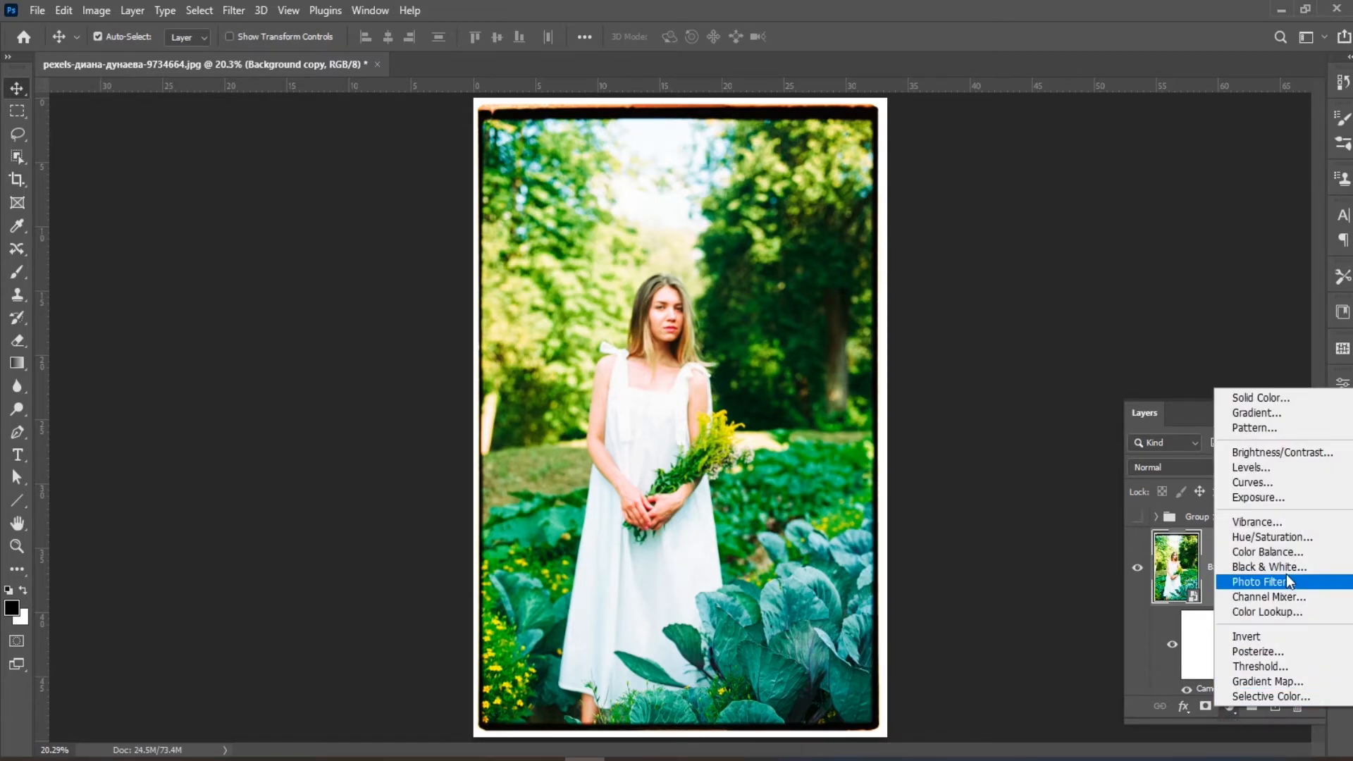
{"action": "left_click", "coordinate": [1272, 522]}
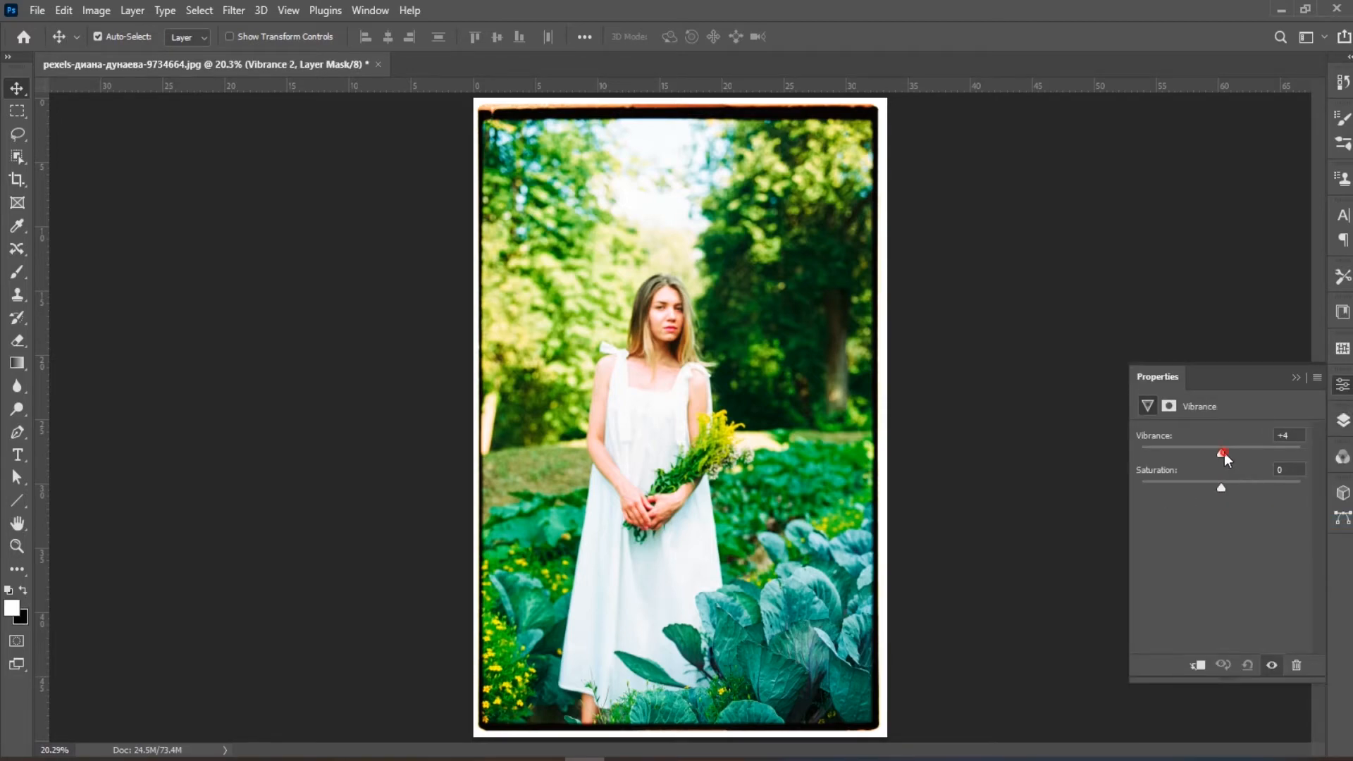
{"action": "left_click_drag", "start_coordinate": [1225, 452], "coordinate": [1235, 492]}
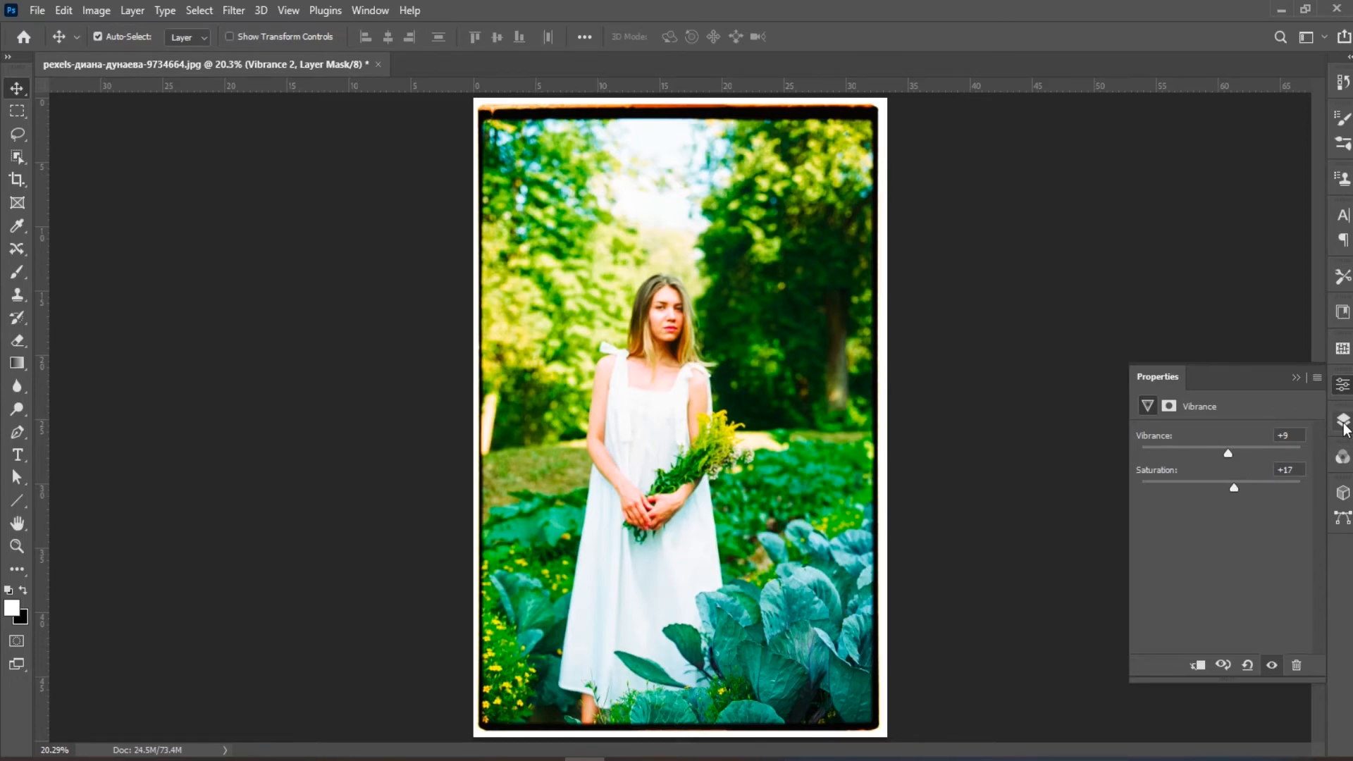
Group the Vibrance adjustment layer with the Background copy layer
{"action": "left_click", "coordinate": [1342, 420]}
{"action": "left_click", "coordinate": [1266, 671]}
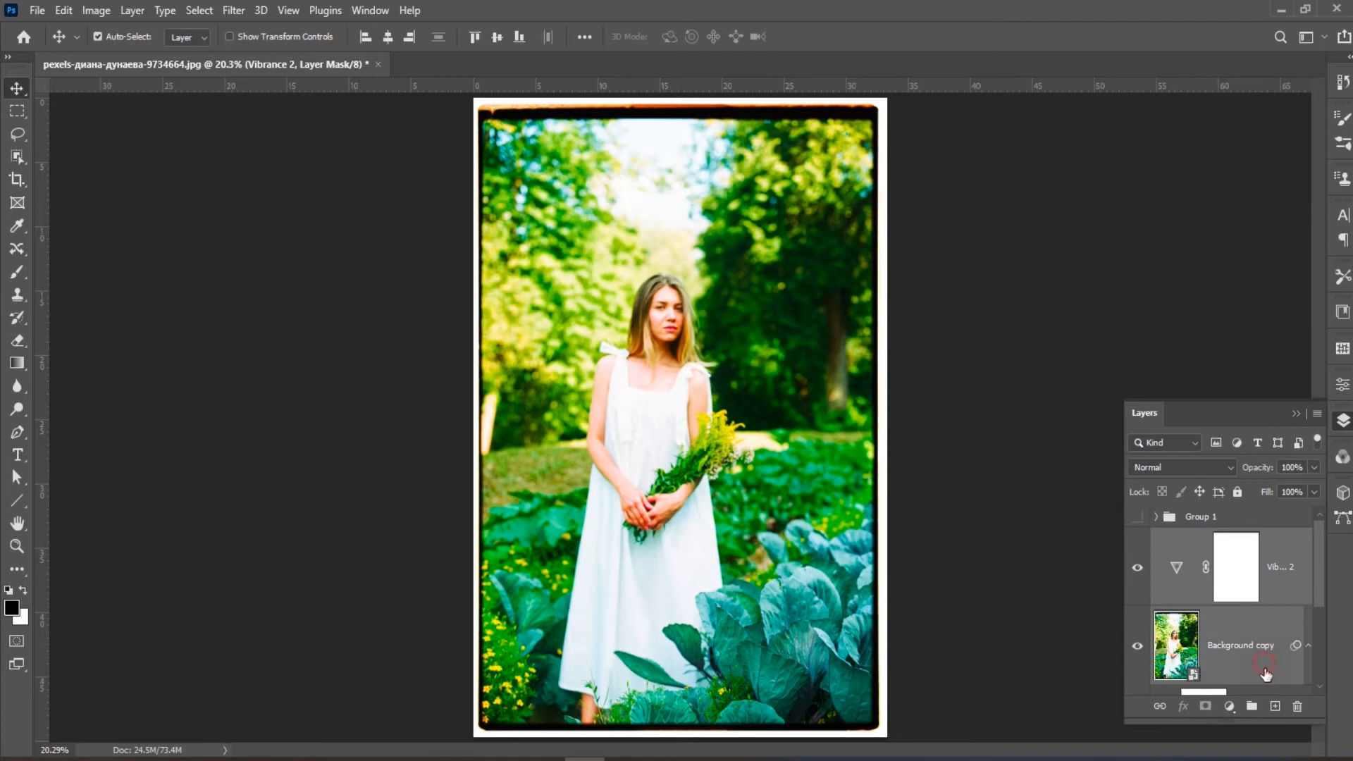
{"action": "left_click", "coordinate": [1253, 708]}
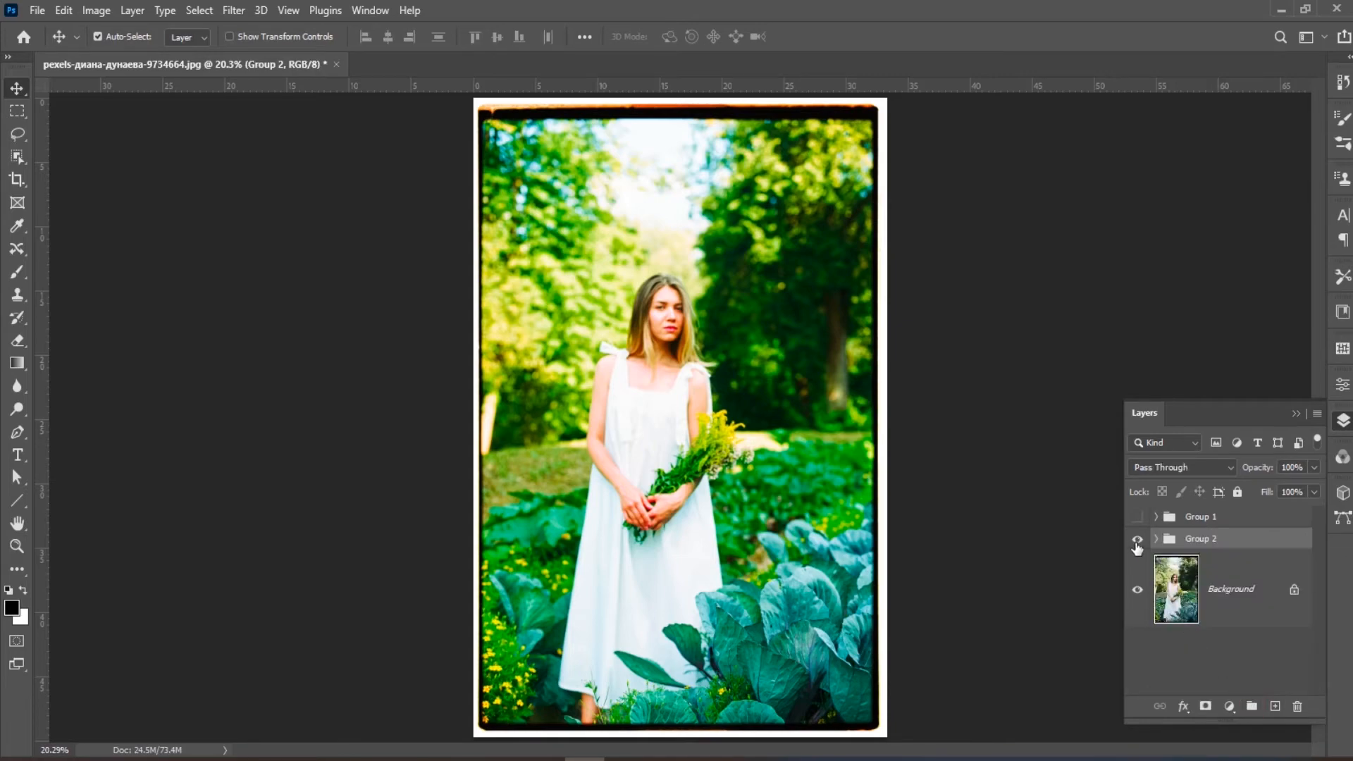
Toggle the visibility of Group 2 repeatedly to compare the photo before and after the edit
{"action": "left_click", "coordinate": [1137, 539]}
{"action": "left_click", "coordinate": [1137, 540]}
{"action": "left_click", "coordinate": [1137, 539]}
{"action": "left_click", "coordinate": [1136, 540]}
{"action": "left_click", "coordinate": [1137, 540]}
{"action": "left_click", "coordinate": [1137, 539]}
{"action": "left_click", "coordinate": [1136, 539]}
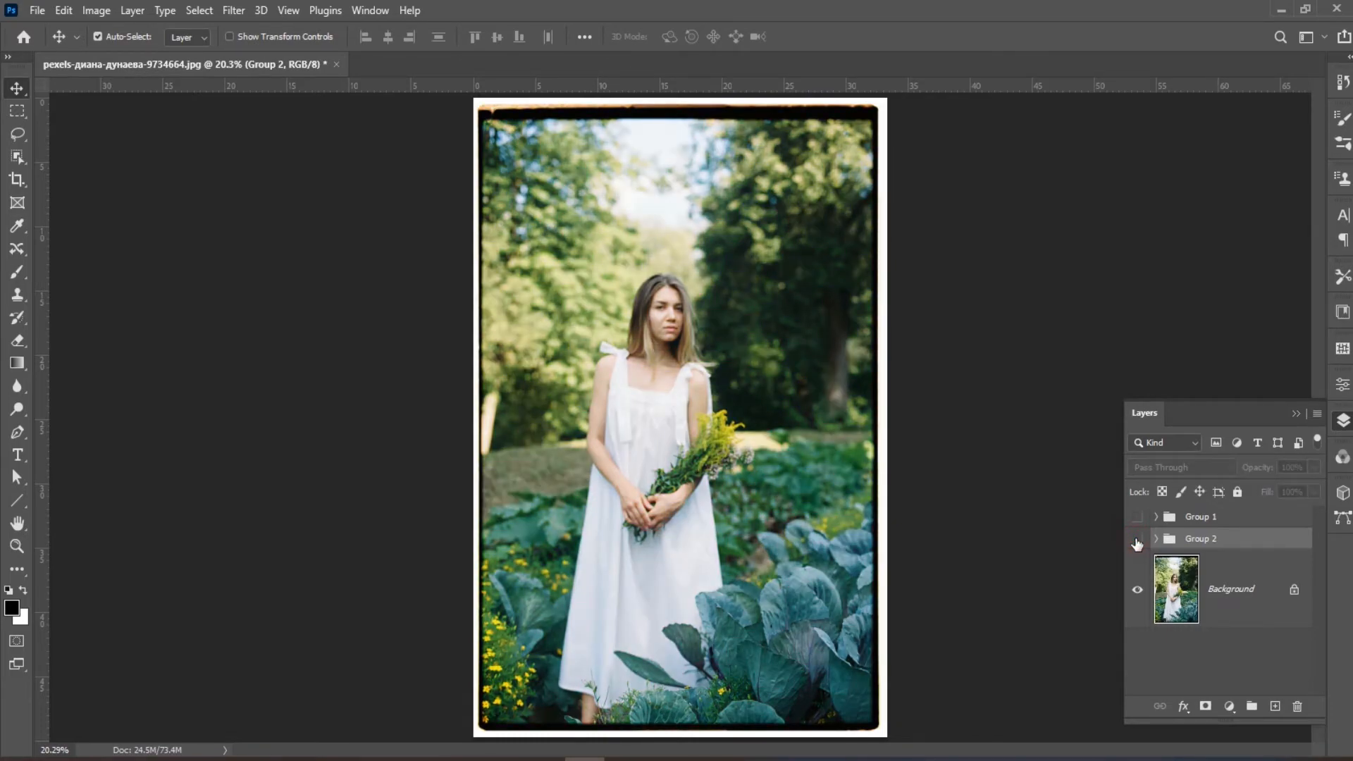
Switch Group 2 on and off against the original photo, leaving the group visible
{"action": "left_click", "coordinate": [1137, 540]}
{"action": "left_click", "coordinate": [1137, 540]}
{"action": "left_click", "coordinate": [1137, 540]}
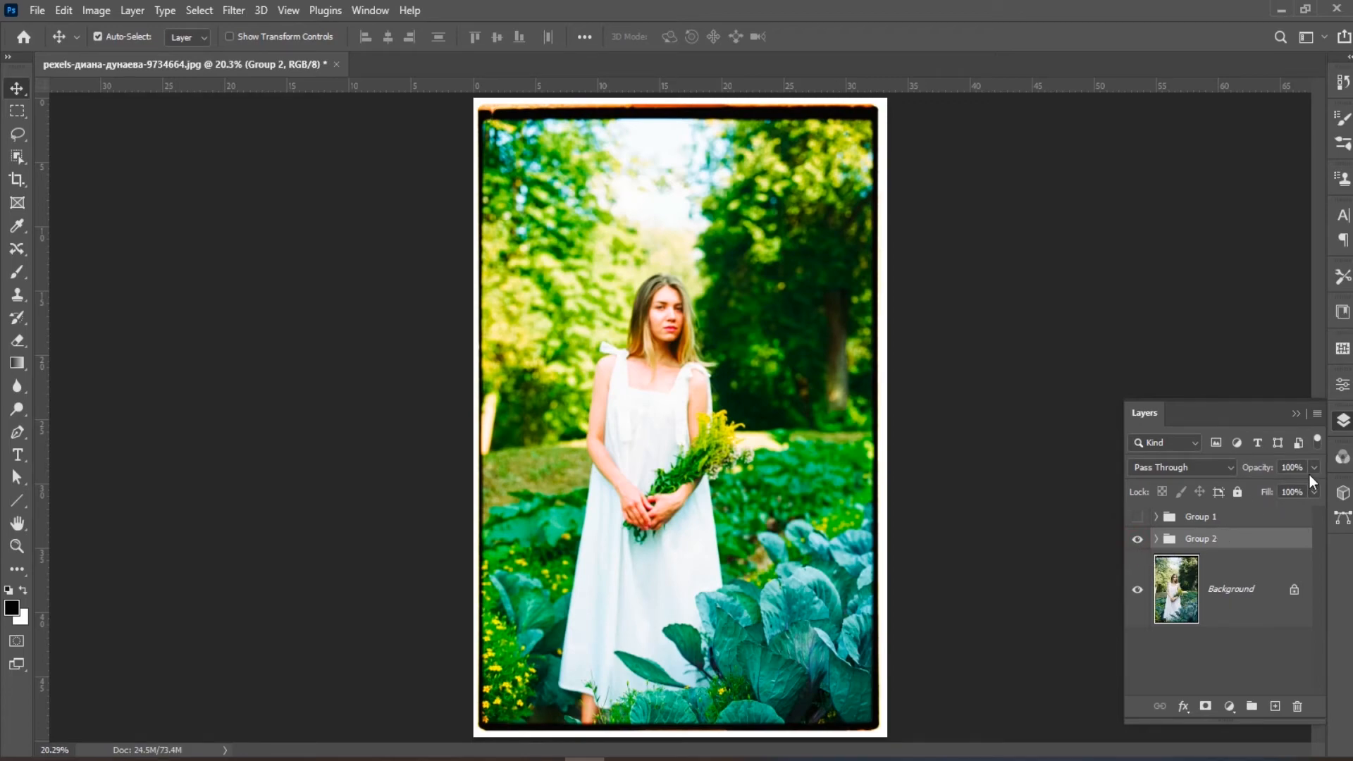
Expand Group 2 and fine-tune the Vibrance amount of its Vibrance adjustment layer, leaving Saturation as it is
{"action": "left_click", "coordinate": [1157, 540]}
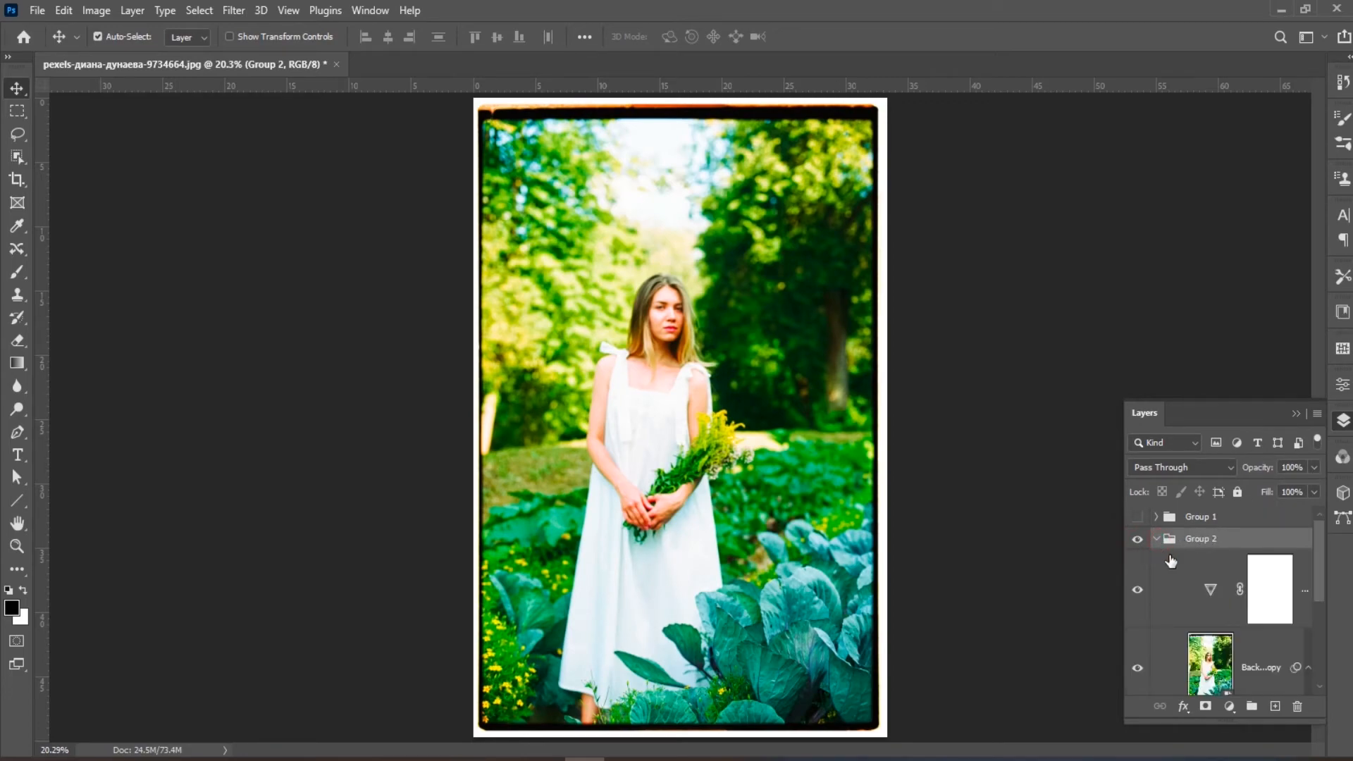
{"action": "left_click", "coordinate": [1207, 589]}
{"action": "left_click", "coordinate": [1348, 391]}
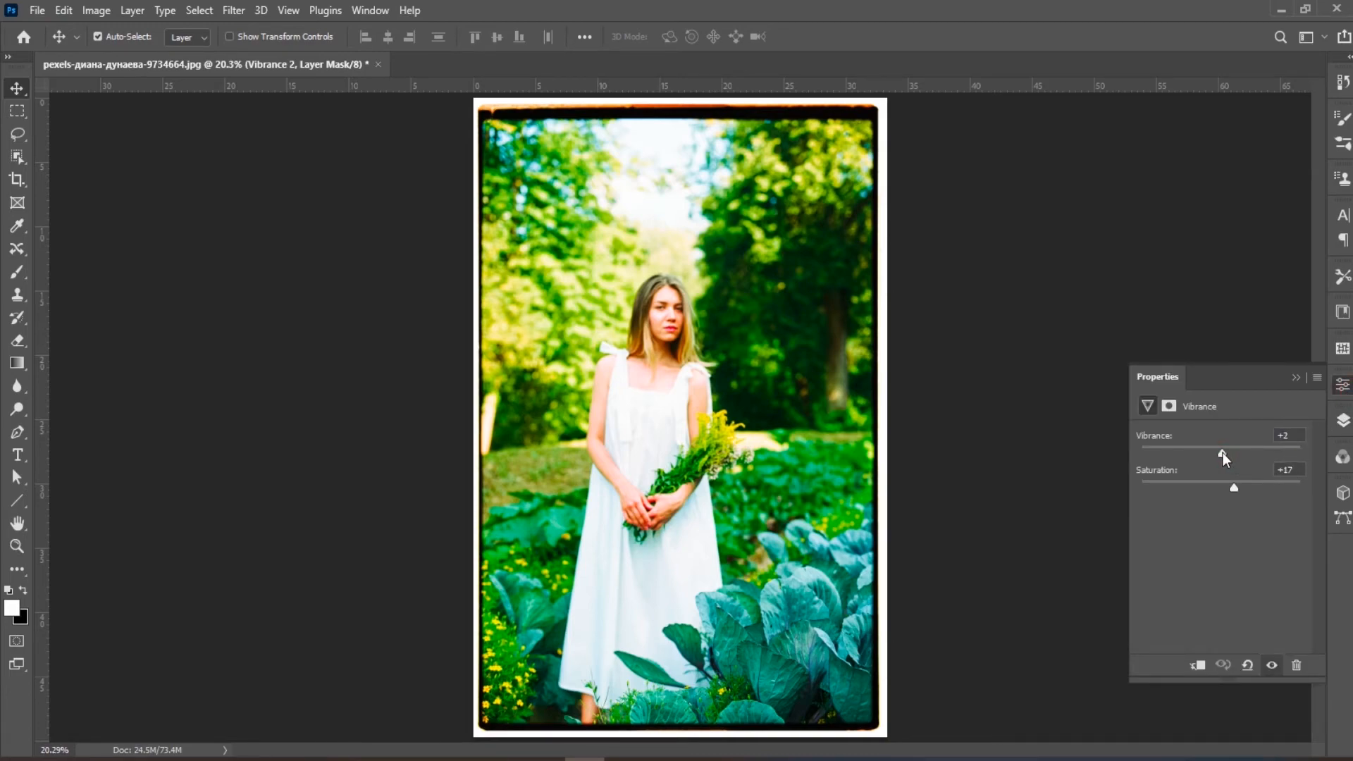
{"action": "left_click_drag", "start_coordinate": [1226, 453], "coordinate": [1227, 454]}
{"action": "left_click", "coordinate": [1343, 421]}
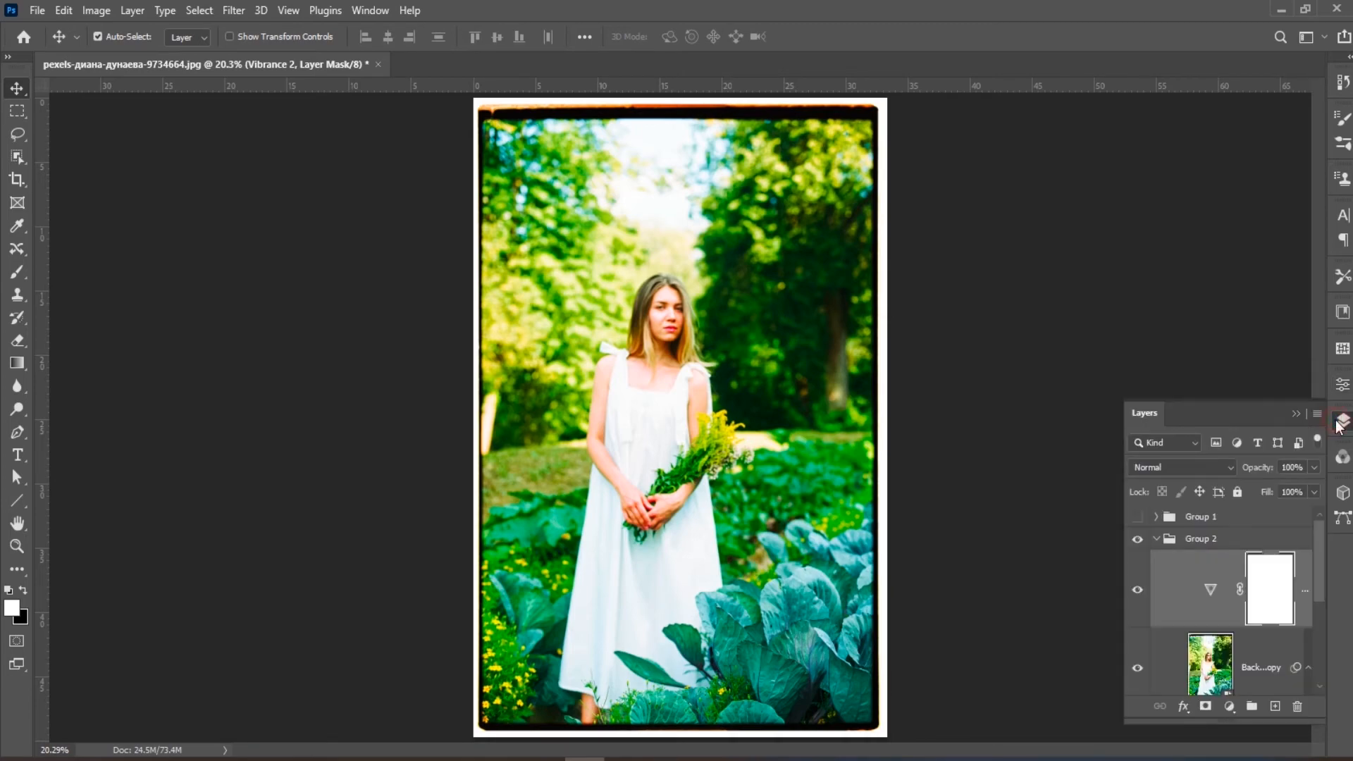
Collapse Group 2 and lower the whole group's opacity to 83%
{"action": "left_click", "coordinate": [1160, 540]}
{"action": "left_click", "coordinate": [1157, 538]}
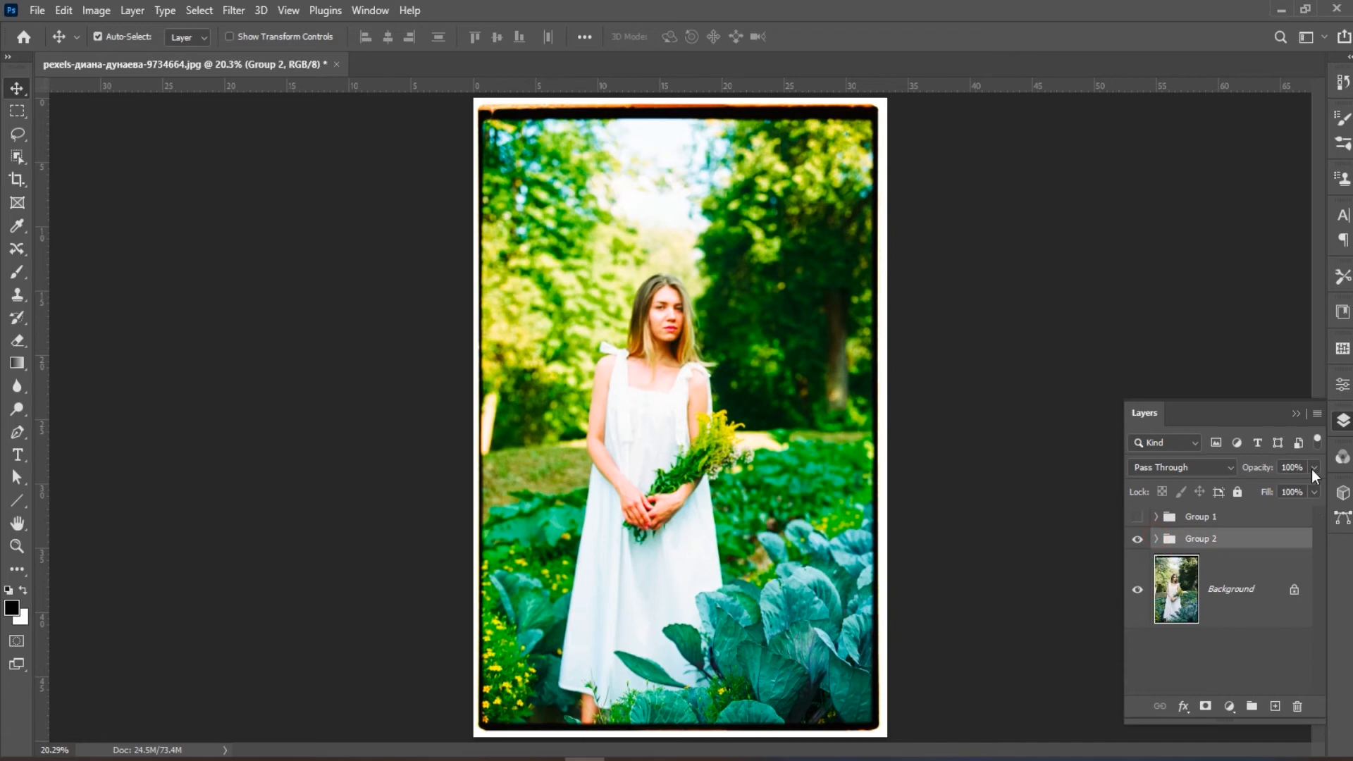
{"action": "left_click", "coordinate": [1313, 468]}
Compare the original photo with the softened color grade by repeatedly hiding and showing Group 2, ending with it visible
{"action": "left_click", "coordinate": [1138, 540]}
{"action": "left_click", "coordinate": [1138, 541]}
{"action": "left_click", "coordinate": [1138, 541]}
{"action": "left_click", "coordinate": [1138, 541]}
{"action": "left_click", "coordinate": [1138, 540]}
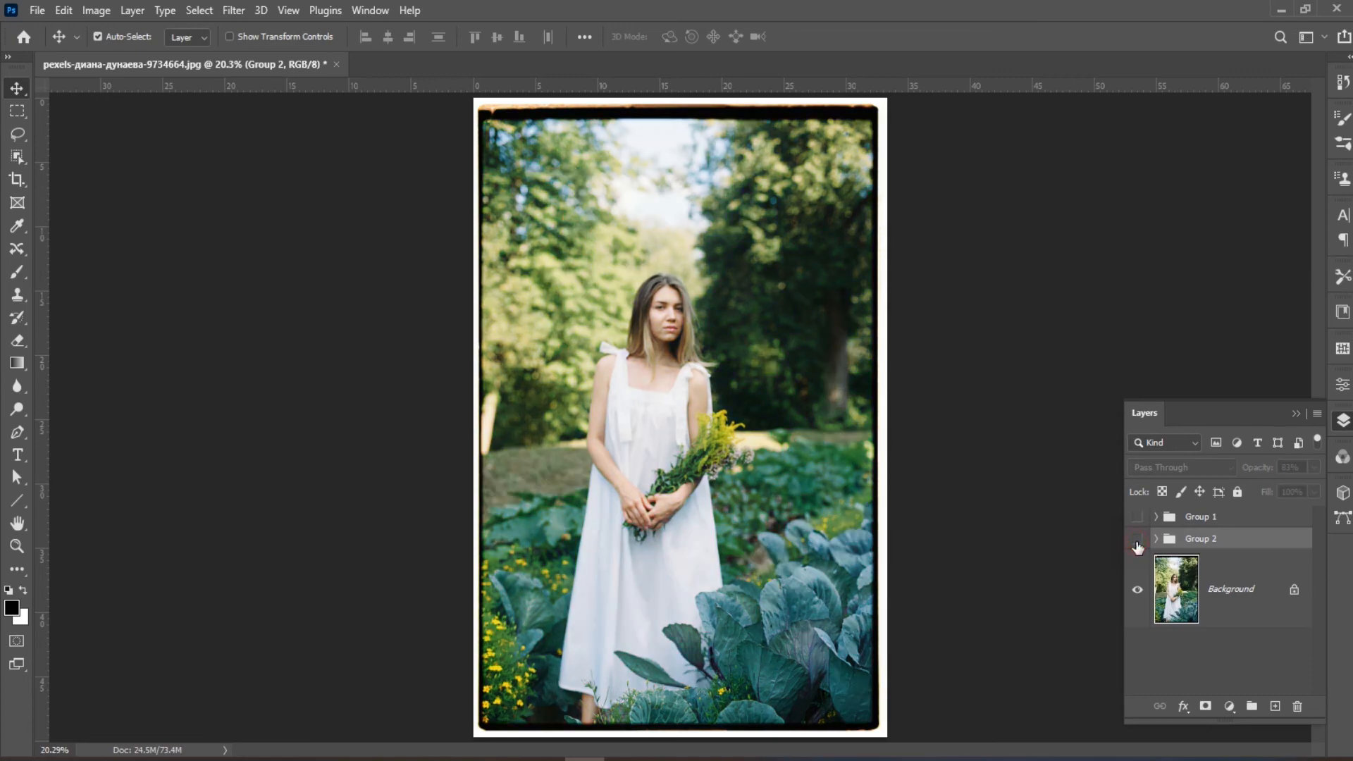
{"action": "left_click", "coordinate": [1139, 541]}
{"action": "left_click", "coordinate": [1138, 540]}
{"action": "left_click", "coordinate": [1138, 541]}
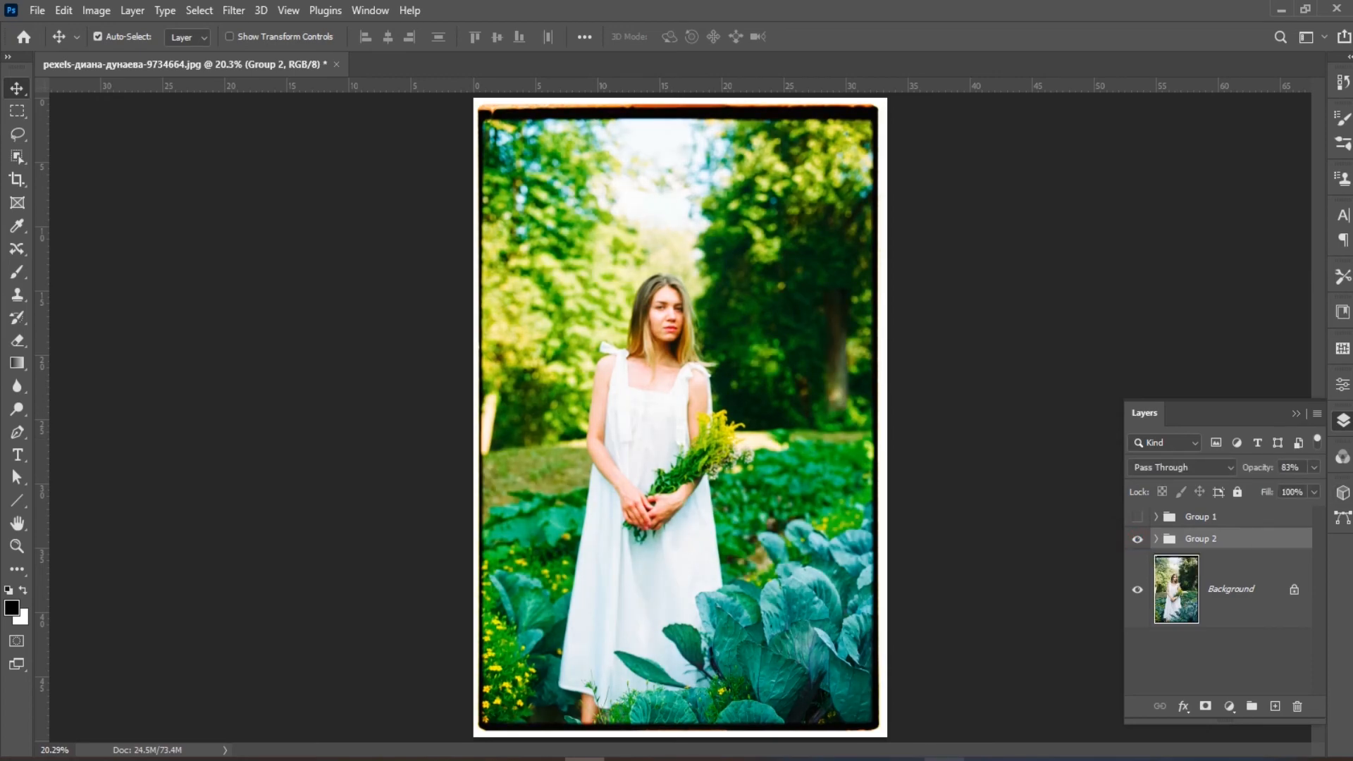
{"action": "left_click", "coordinate": [1024, 760]}
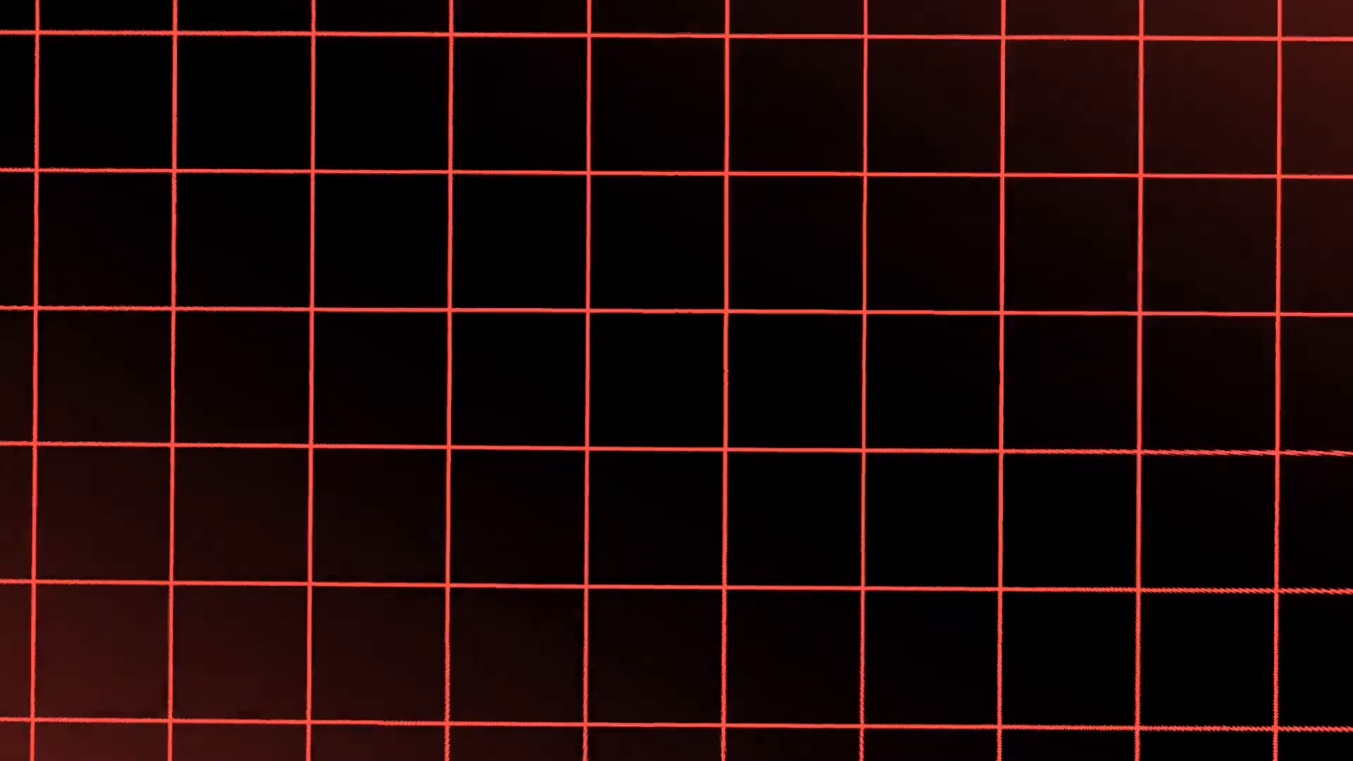